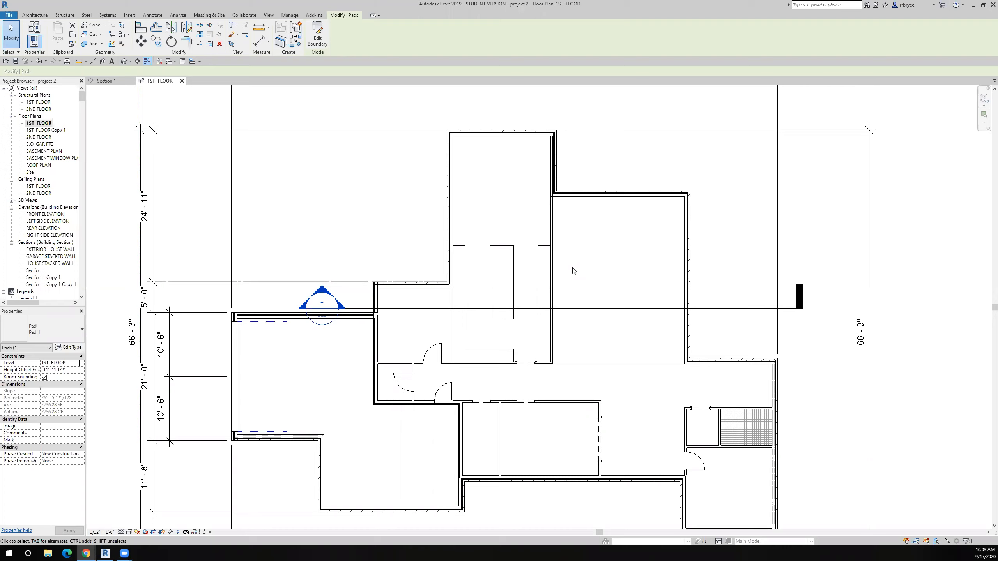
Examine the kitchen reference renderings beside the first floor plan and the island outline in the plan.
{"action": "scroll", "coordinate": [523, 282], "scroll_direction": "down", "scroll_amount": 3}
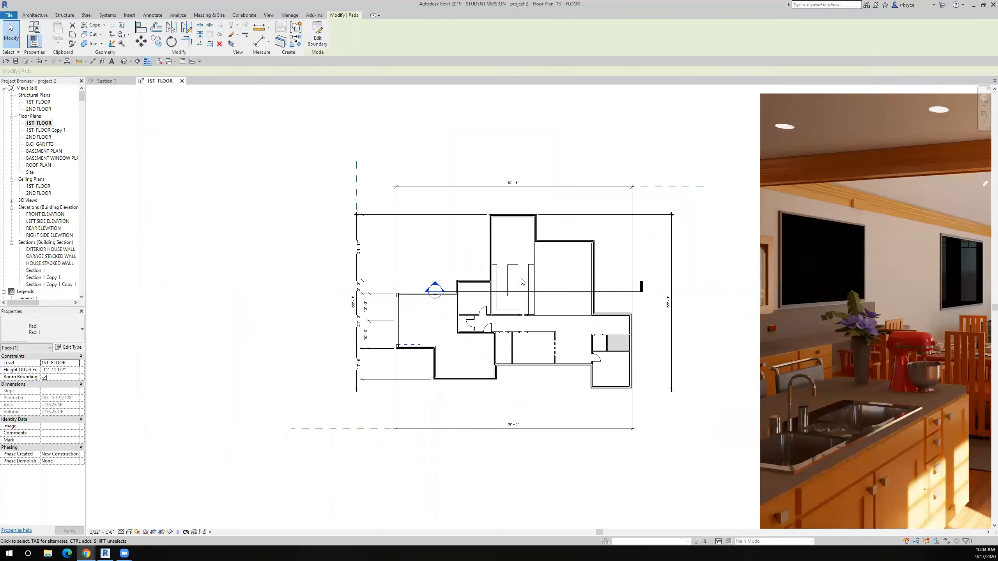
{"action": "scroll", "coordinate": [523, 282], "scroll_direction": "down", "scroll_amount": 3}
{"action": "middle_click_drag", "start_coordinate": [419, 338], "coordinate": [229, 338]}
{"action": "middle_click_drag", "start_coordinate": [38, 340], "coordinate": [0, 359]}
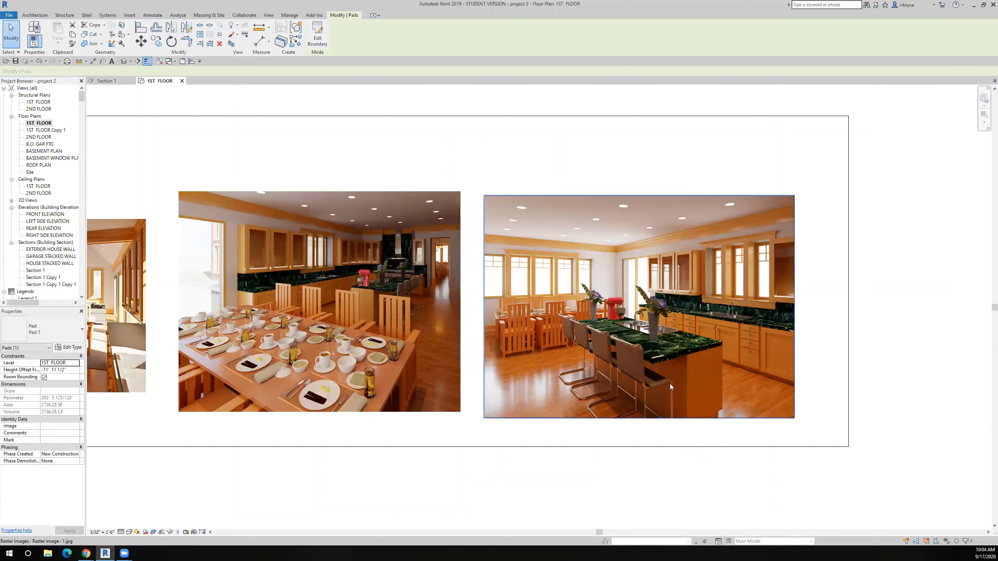
{"action": "scroll", "coordinate": [669, 384], "scroll_direction": "up", "scroll_amount": 2}
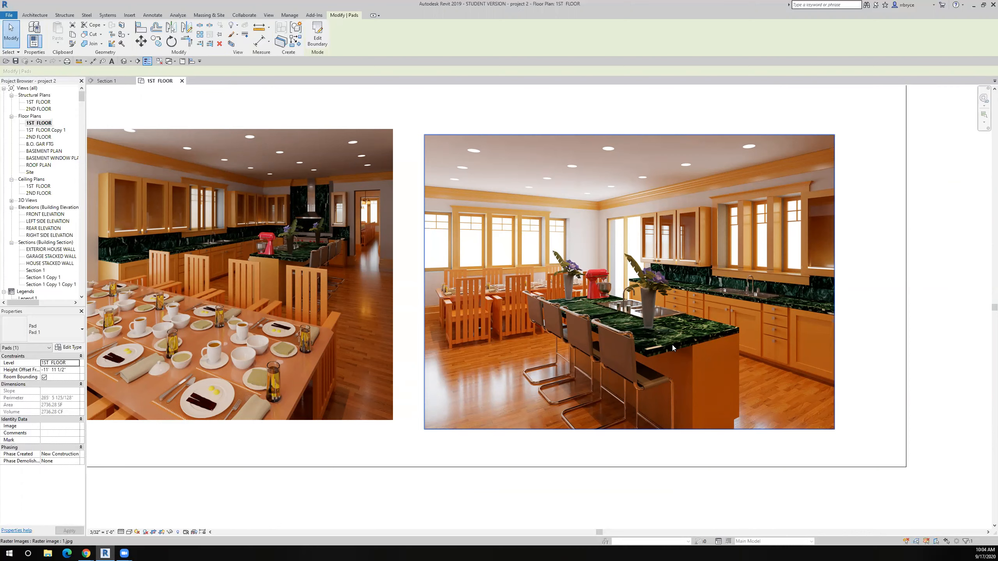
{"action": "scroll", "coordinate": [376, 336], "scroll_direction": "down", "scroll_amount": 4}
{"action": "middle_click_drag", "start_coordinate": [326, 343], "coordinate": [711, 317]}
{"action": "scroll", "coordinate": [595, 296], "scroll_direction": "up", "scroll_amount": 6}
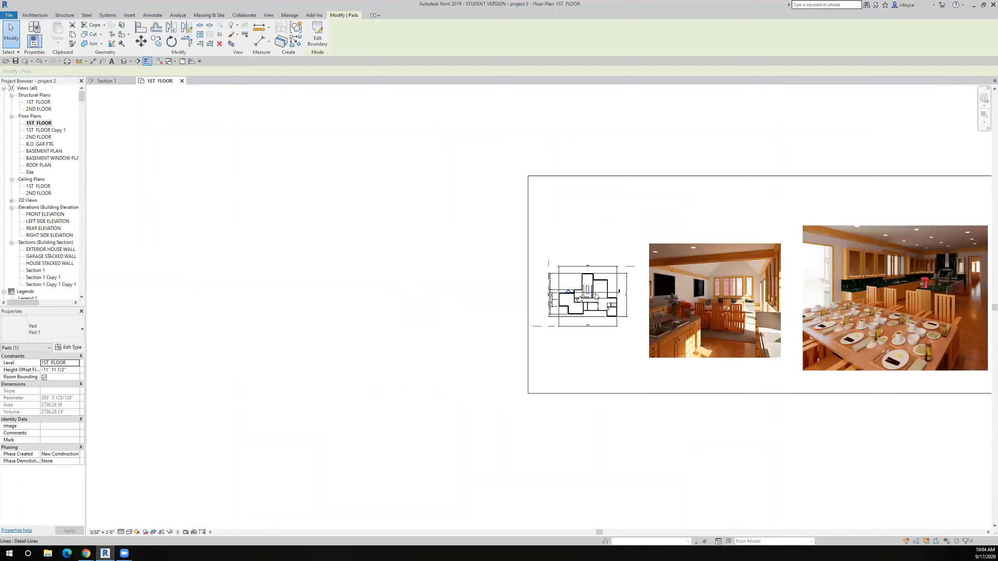
{"action": "scroll", "coordinate": [596, 296], "scroll_direction": "up", "scroll_amount": 2}
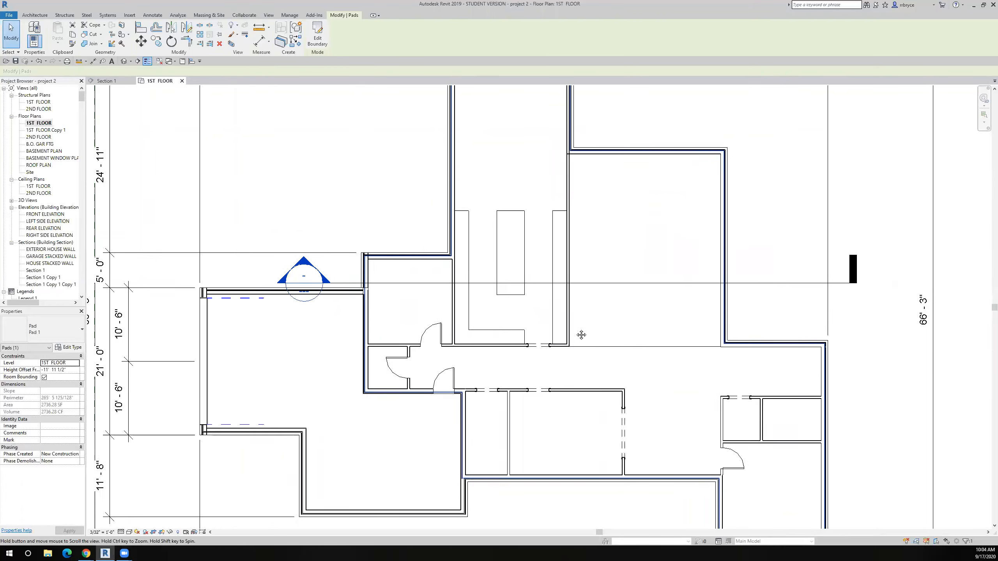
{"action": "middle_click_drag", "start_coordinate": [580, 334], "coordinate": [557, 379]}
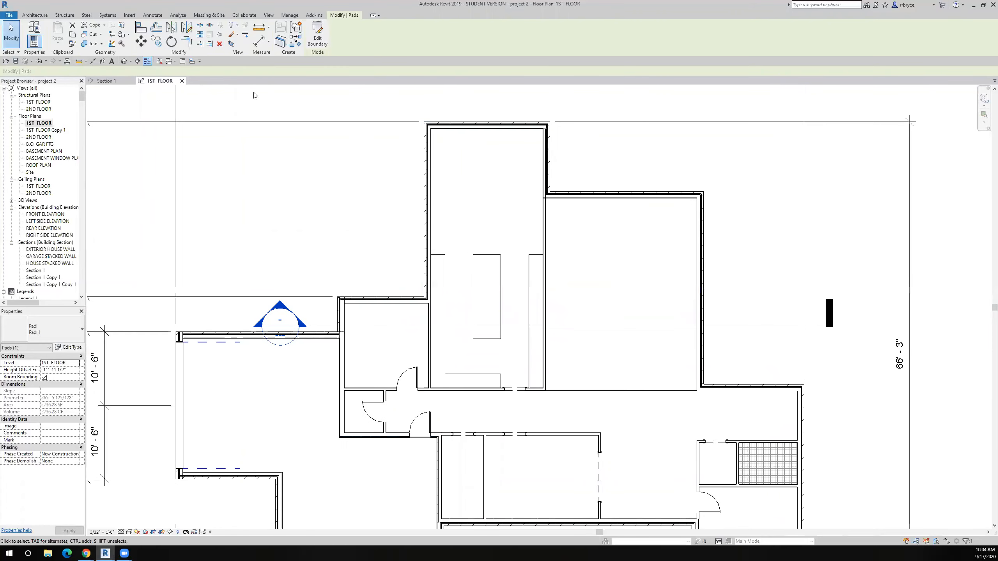
Start a model-in-place component in the Casework category, keeping the suggested name.
{"action": "left_click", "coordinate": [43, 15]}
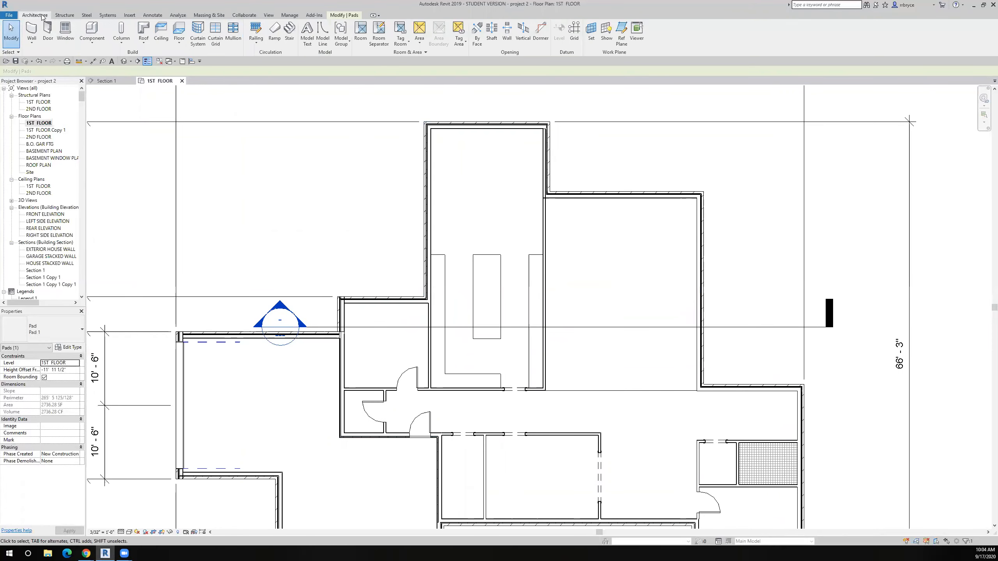
{"action": "left_click", "coordinate": [93, 44]}
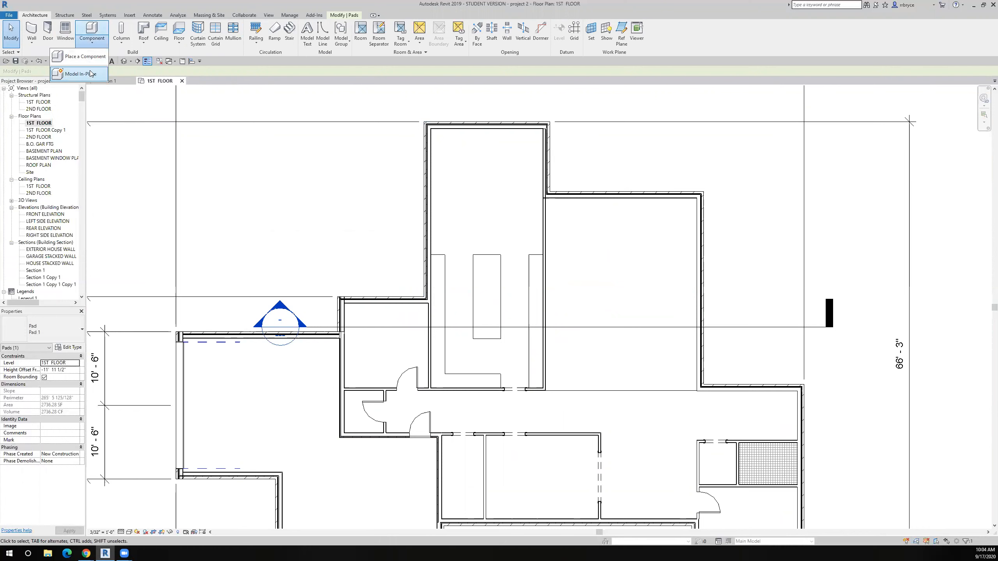
{"action": "left_click", "coordinate": [91, 74]}
{"action": "left_click", "coordinate": [478, 256]}
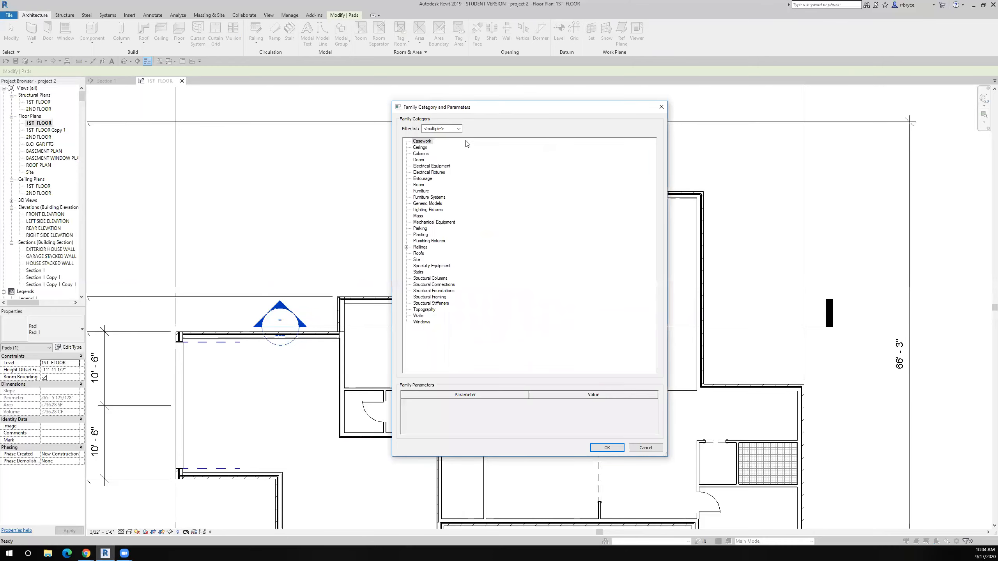
{"action": "left_click", "coordinate": [421, 142]}
{"action": "left_click", "coordinate": [607, 448]}
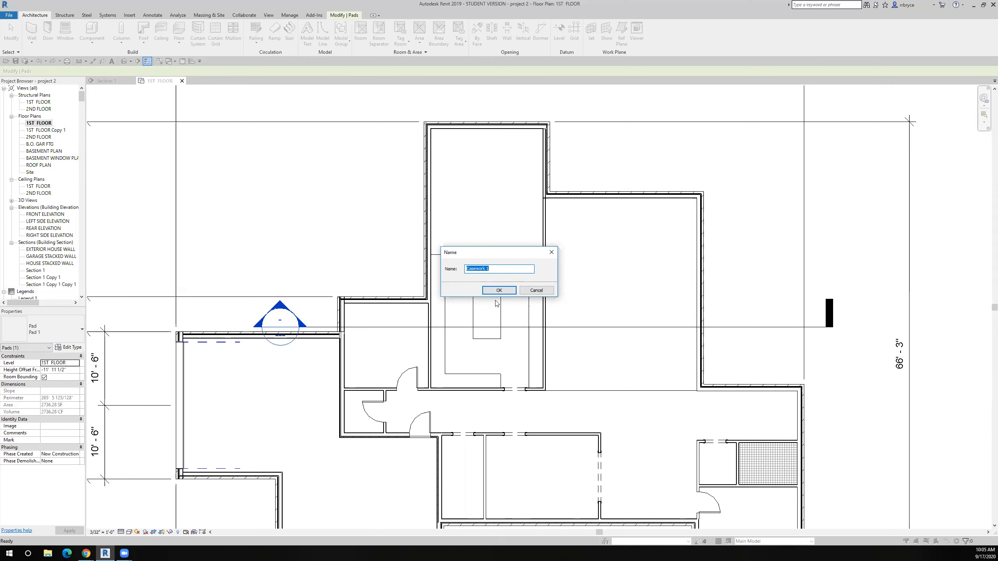
{"action": "left_click", "coordinate": [502, 290]}
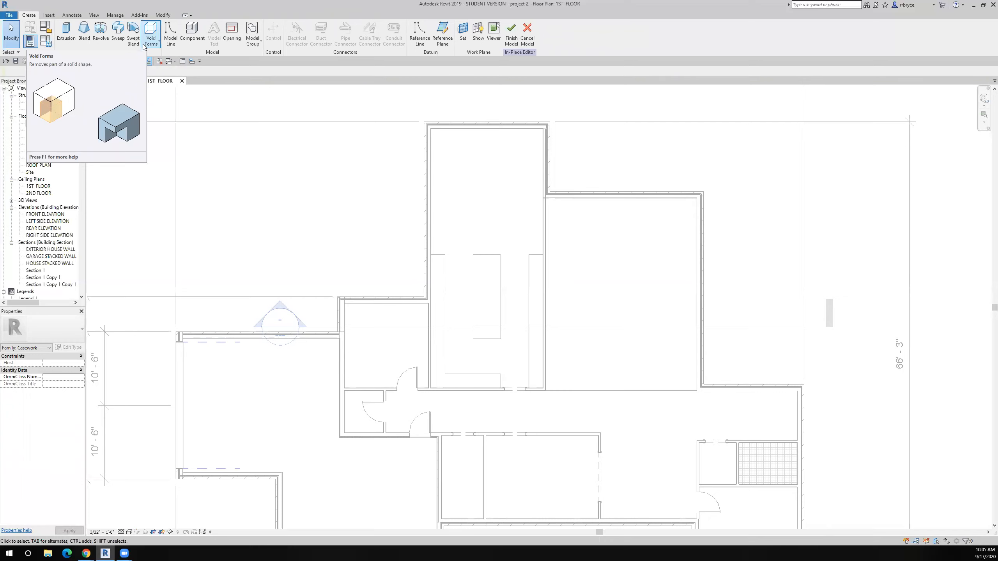
Start an Extrusion and sketch a rectangle over the kitchen island outline, from corner to opposite corner.
{"action": "left_click", "coordinate": [64, 37]}
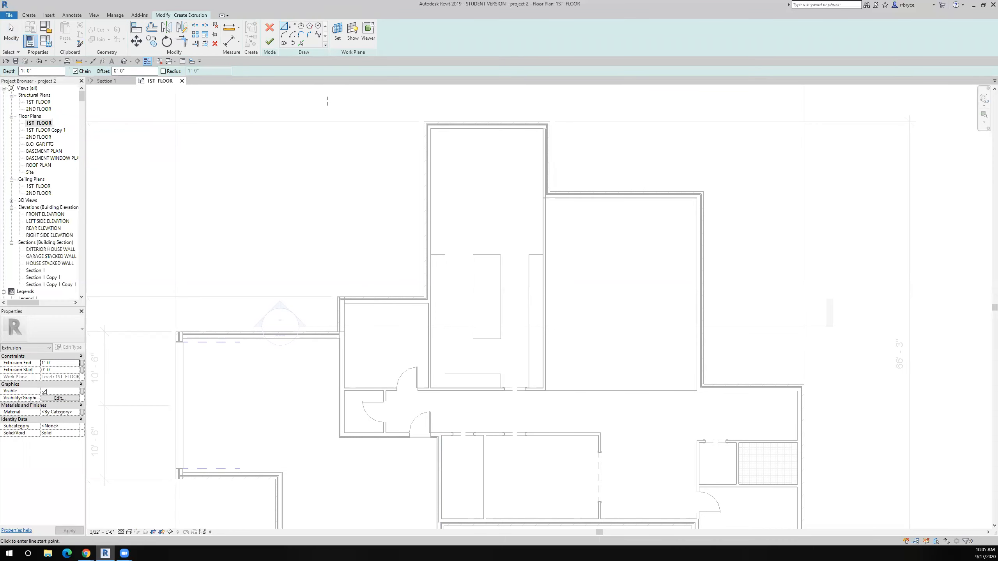
{"action": "left_click", "coordinate": [292, 27]}
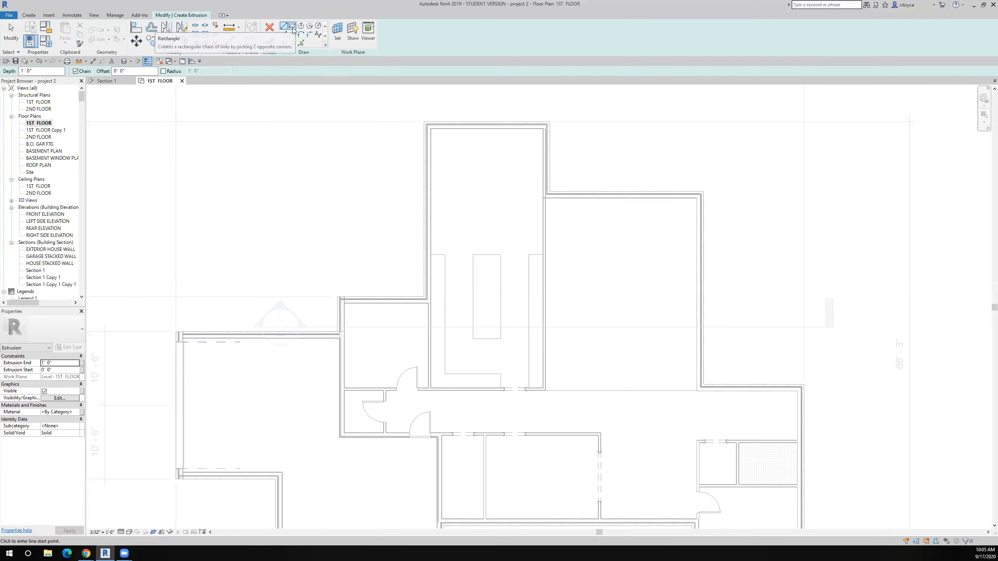
{"action": "left_click", "coordinate": [473, 255]}
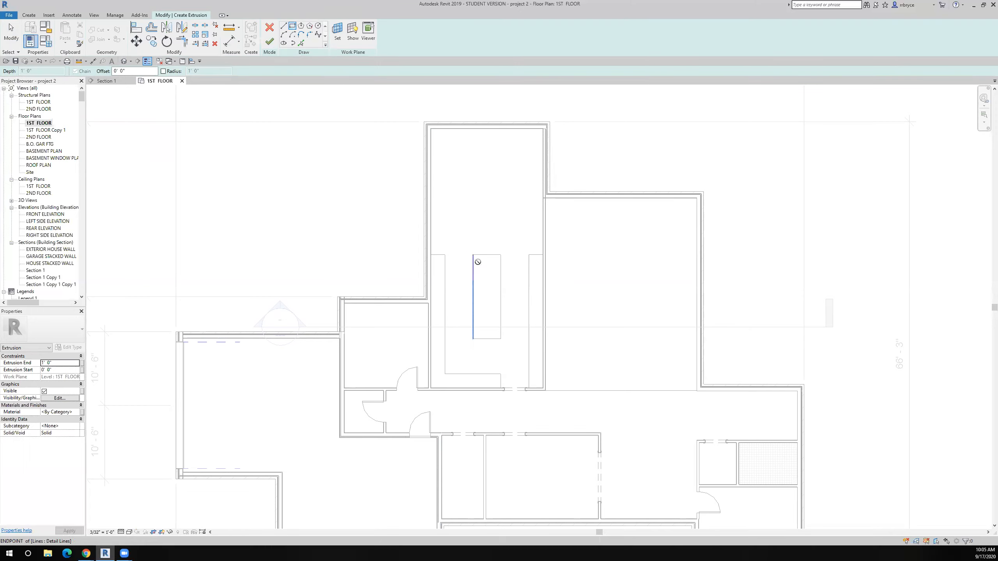
{"action": "left_click", "coordinate": [500, 339]}
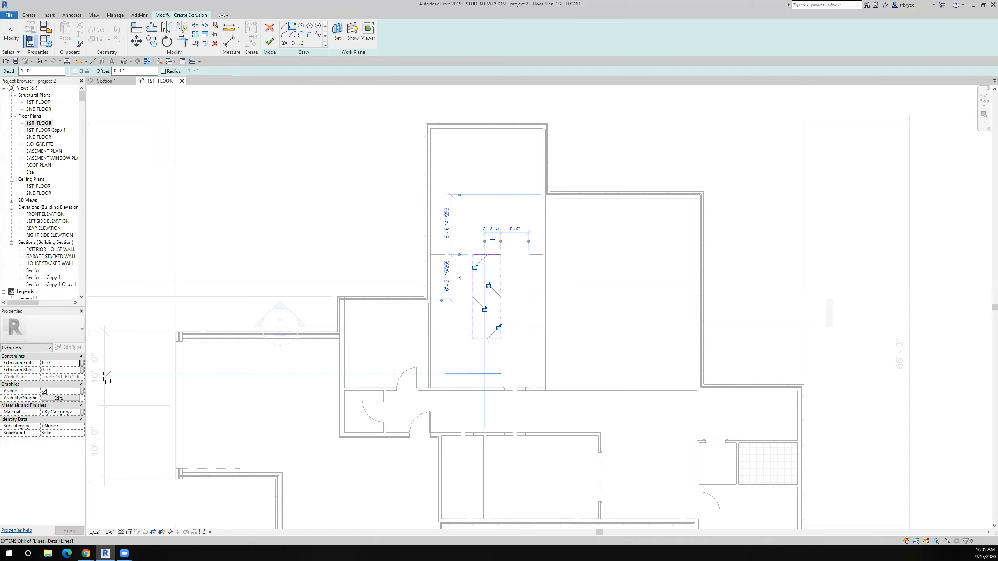
Set the island countertop's extrusion end to 3' 0" and extrusion start to 2' 10".
{"action": "left_click", "coordinate": [52, 363]}
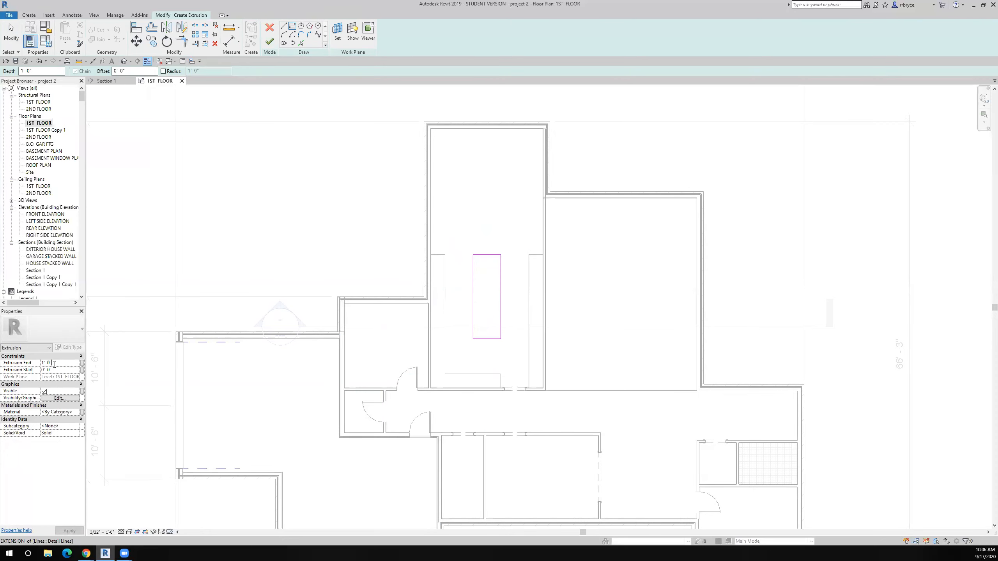
{"action": "type", "text": "3"}
{"action": "key", "text": "Tab"}
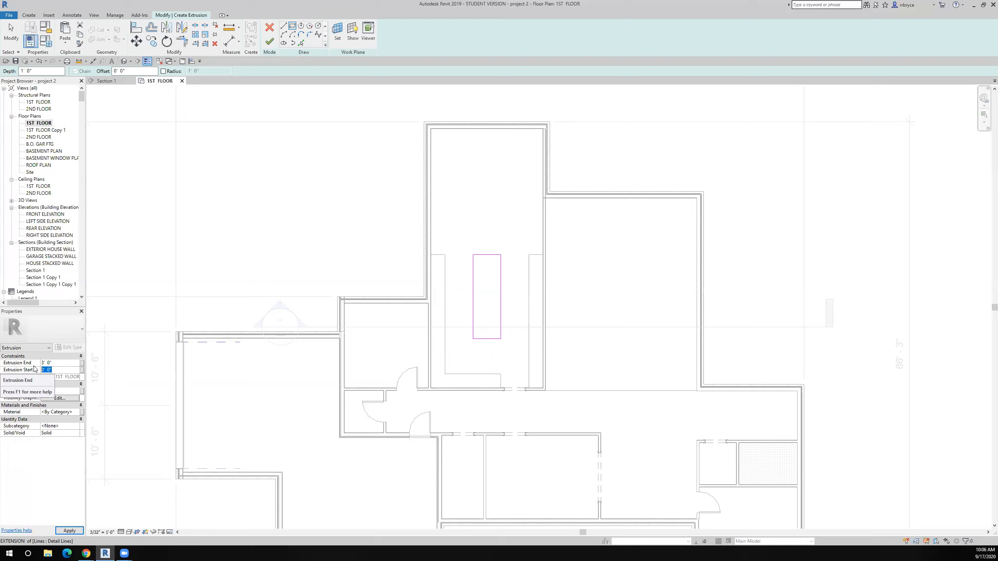
{"action": "type", "text": "2'10"}
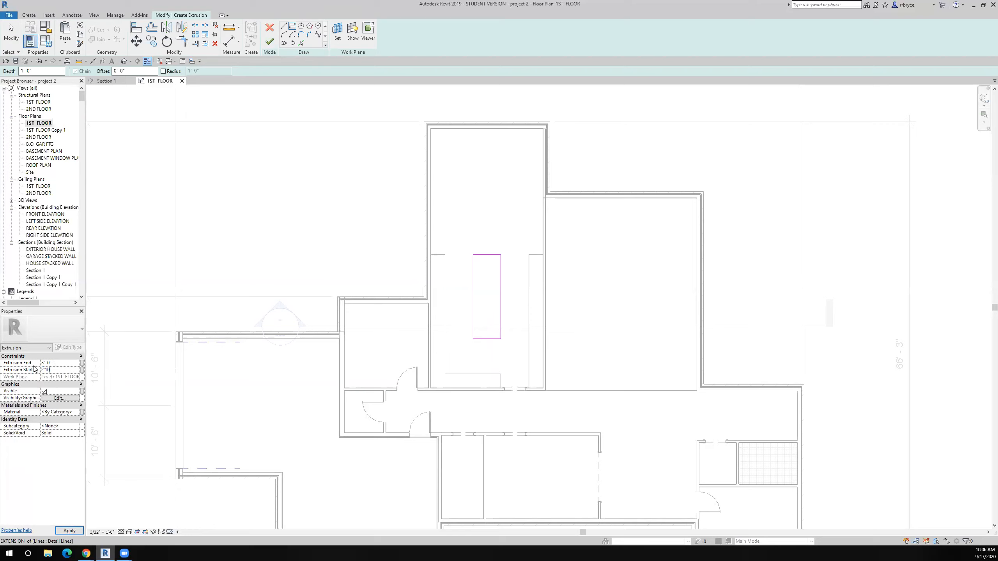
{"action": "left_click", "coordinate": [69, 530]}
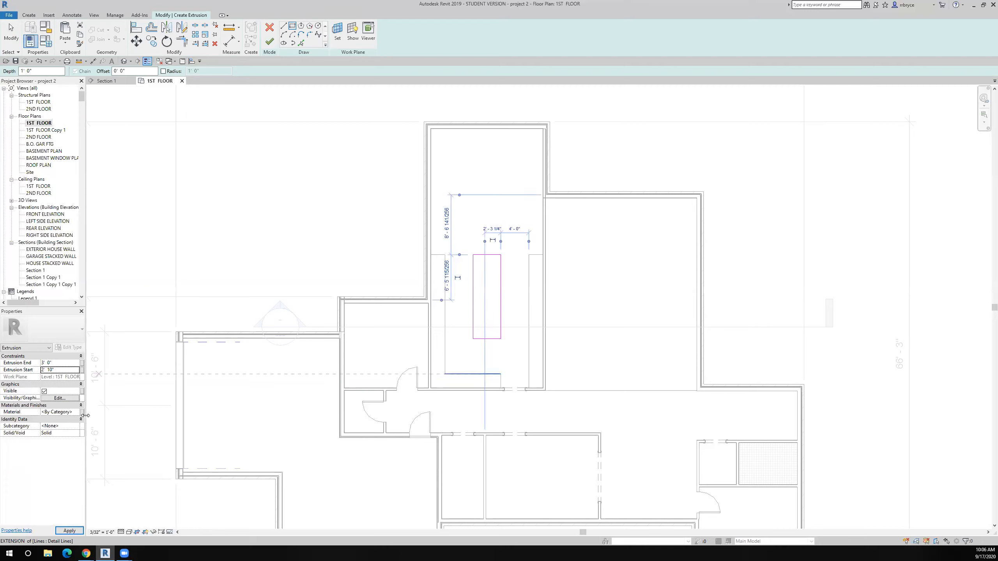
Assign the material Tile, Porcelain, 4in to the island countertop and finish the extrusion.
{"action": "left_click", "coordinate": [77, 412]}
{"action": "left_click", "coordinate": [77, 412]}
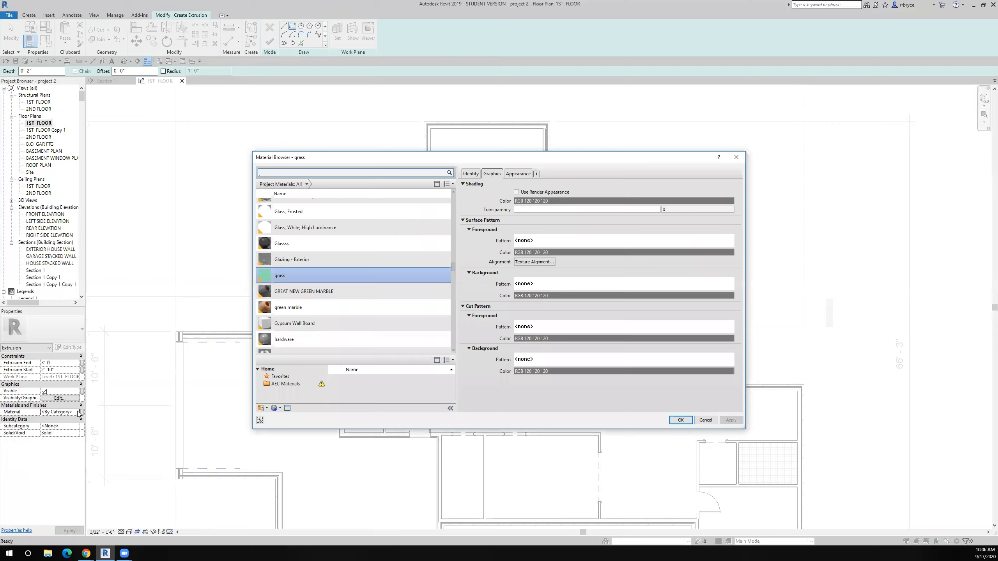
{"action": "scroll", "coordinate": [326, 335], "scroll_direction": "down", "scroll_amount": 1}
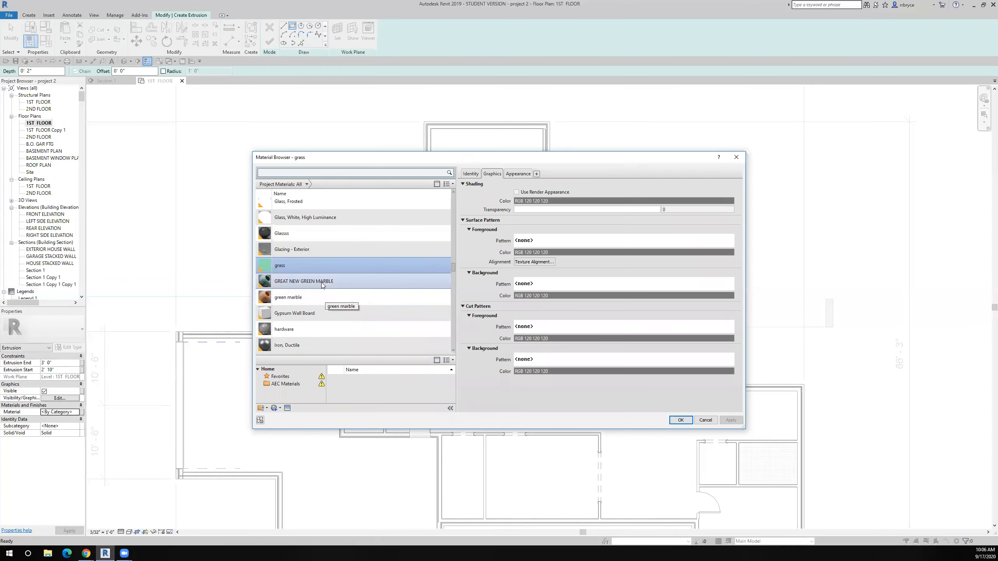
{"action": "scroll", "coordinate": [322, 285], "scroll_direction": "down", "scroll_amount": 10}
{"action": "scroll", "coordinate": [321, 284], "scroll_direction": "down", "scroll_amount": 8}
{"action": "scroll", "coordinate": [321, 284], "scroll_direction": "down", "scroll_amount": 10}
{"action": "scroll", "coordinate": [321, 284], "scroll_direction": "down", "scroll_amount": 10}
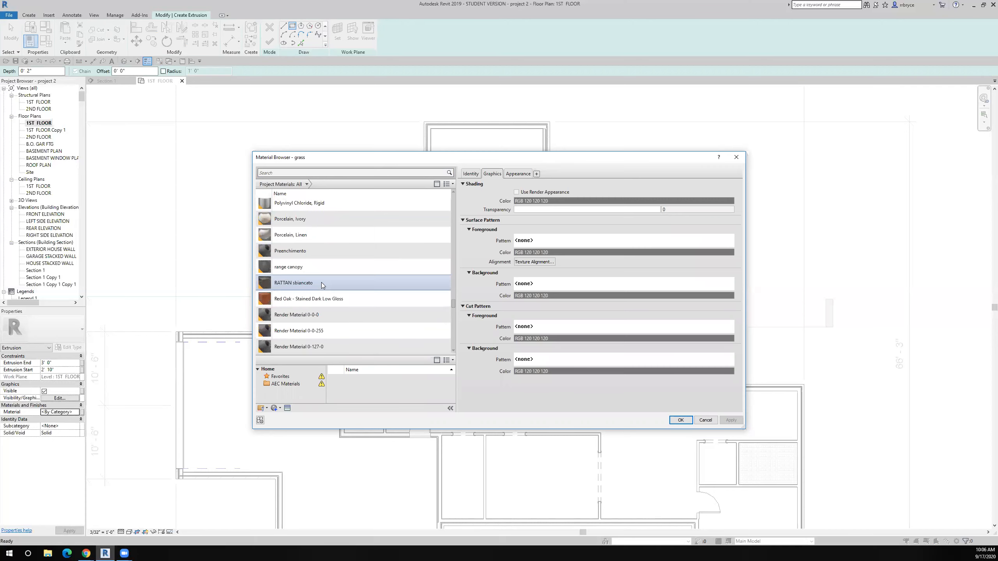
{"action": "scroll", "coordinate": [321, 282], "scroll_direction": "down", "scroll_amount": 8}
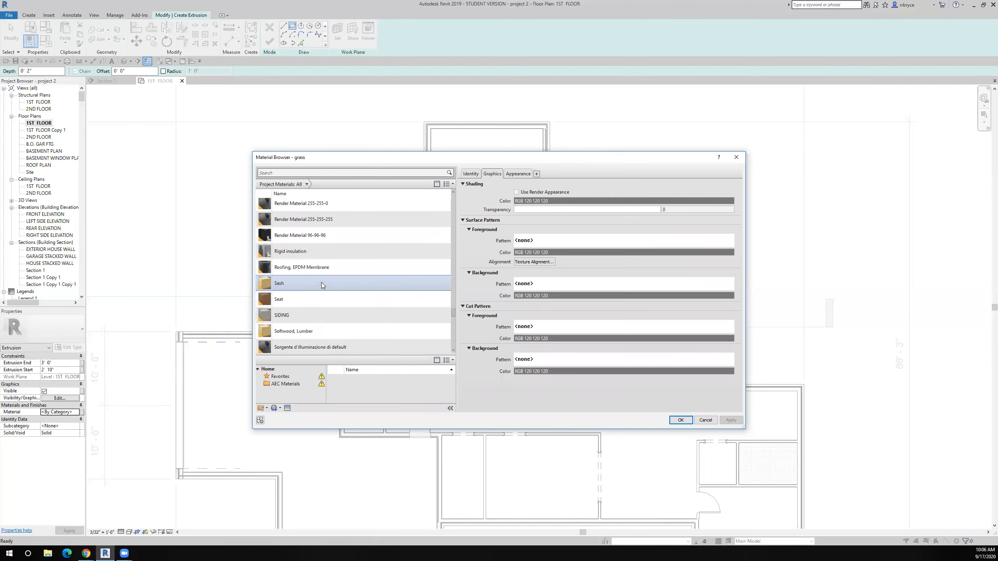
{"action": "scroll", "coordinate": [321, 283], "scroll_direction": "down", "scroll_amount": 6}
{"action": "scroll", "coordinate": [321, 282], "scroll_direction": "down", "scroll_amount": 6}
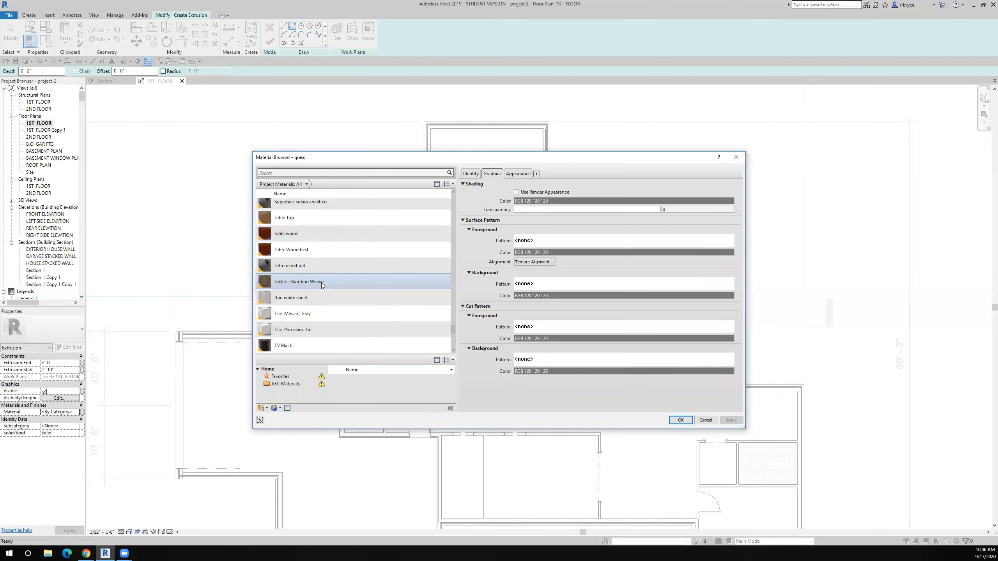
{"action": "left_click", "coordinate": [287, 332]}
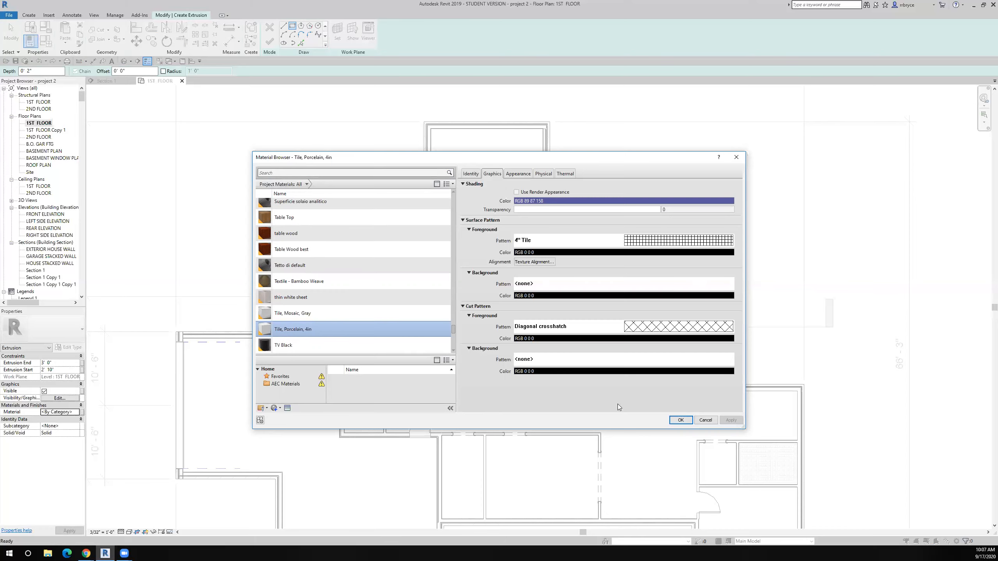
{"action": "left_click", "coordinate": [681, 420]}
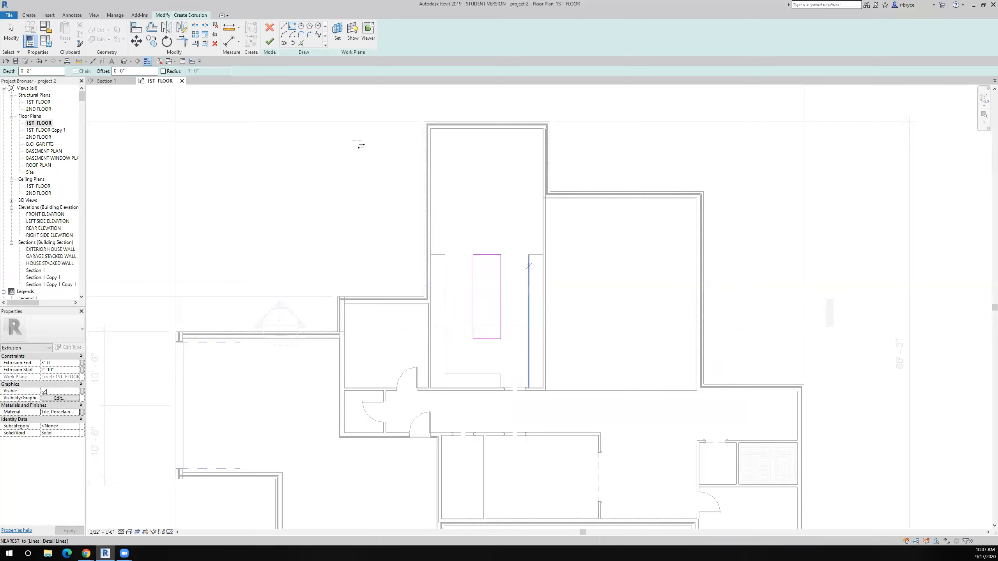
{"action": "left_click", "coordinate": [269, 41]}
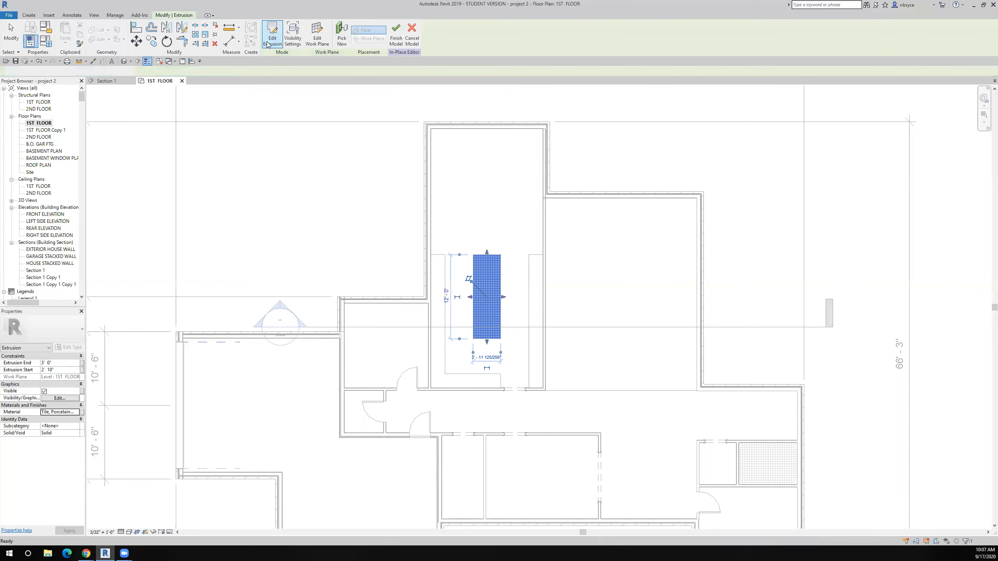
{"action": "left_click", "coordinate": [506, 352]}
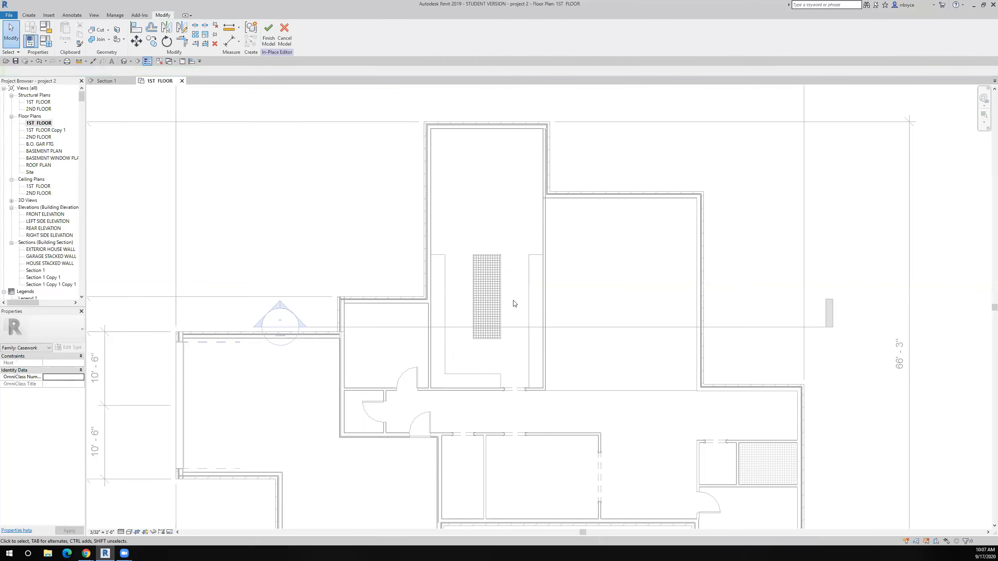
Try a camera view from the kitchen's far end wall looking across the island, and undo it.
{"action": "left_click", "coordinate": [131, 62]}
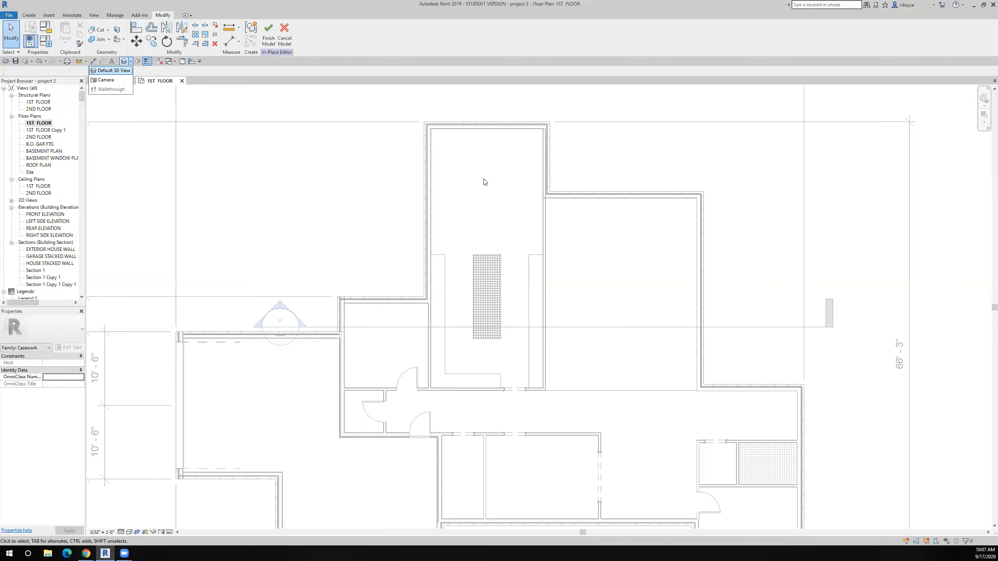
{"action": "left_click", "coordinate": [487, 133]}
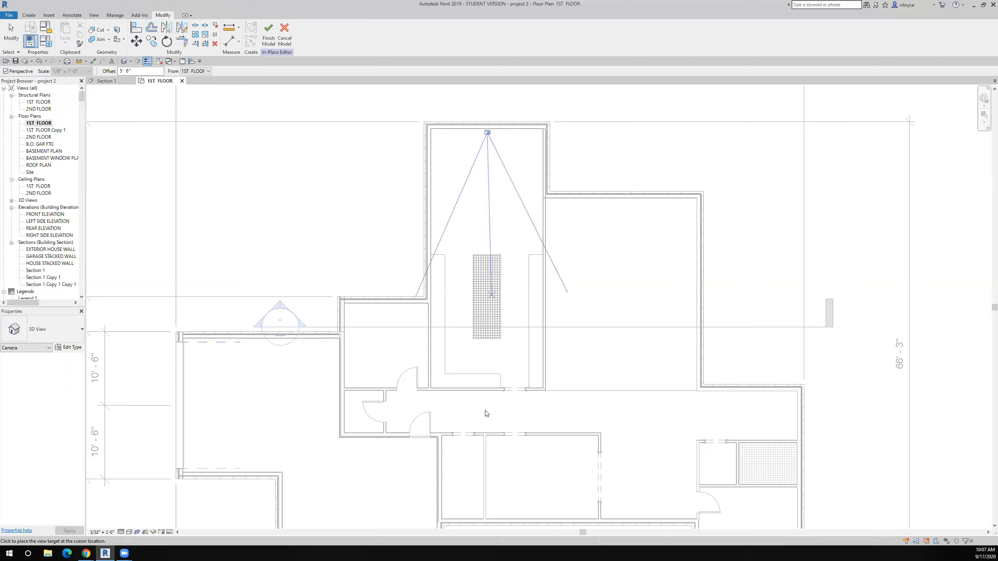
{"action": "left_click", "coordinate": [485, 411]}
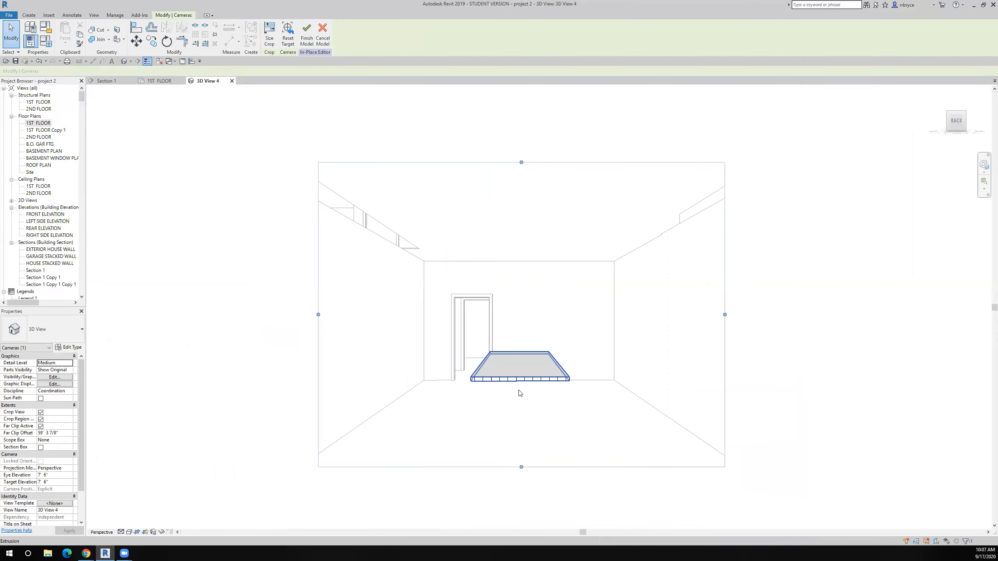
{"action": "scroll", "coordinate": [510, 426], "scroll_direction": "up", "scroll_amount": 2}
{"action": "scroll", "coordinate": [510, 426], "scroll_direction": "down", "scroll_amount": 1}
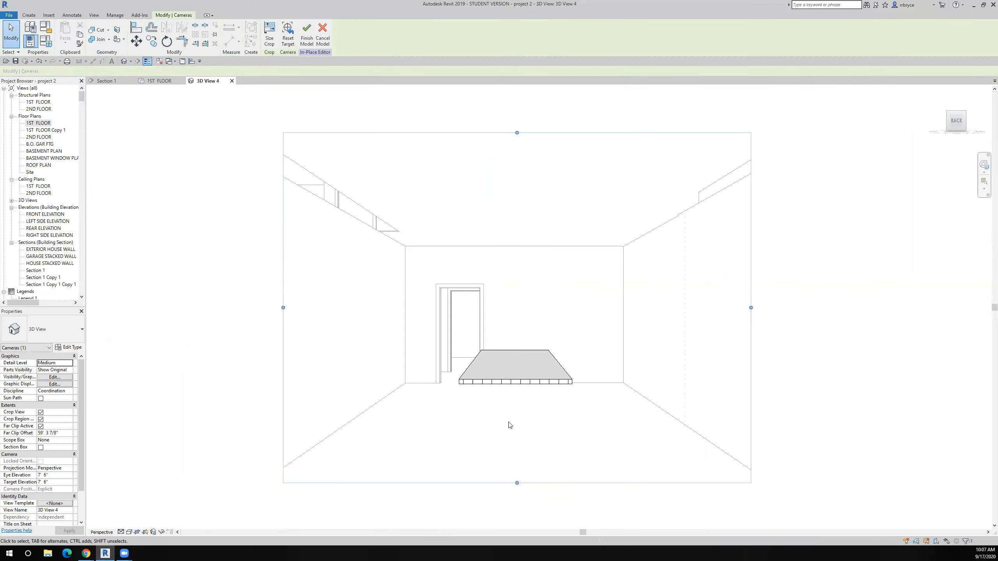
{"action": "middle_click_drag", "start_coordinate": [508, 423], "coordinate": [506, 403], "text": "shift"}
{"action": "scroll", "coordinate": [505, 403], "scroll_direction": "down", "scroll_amount": 4}
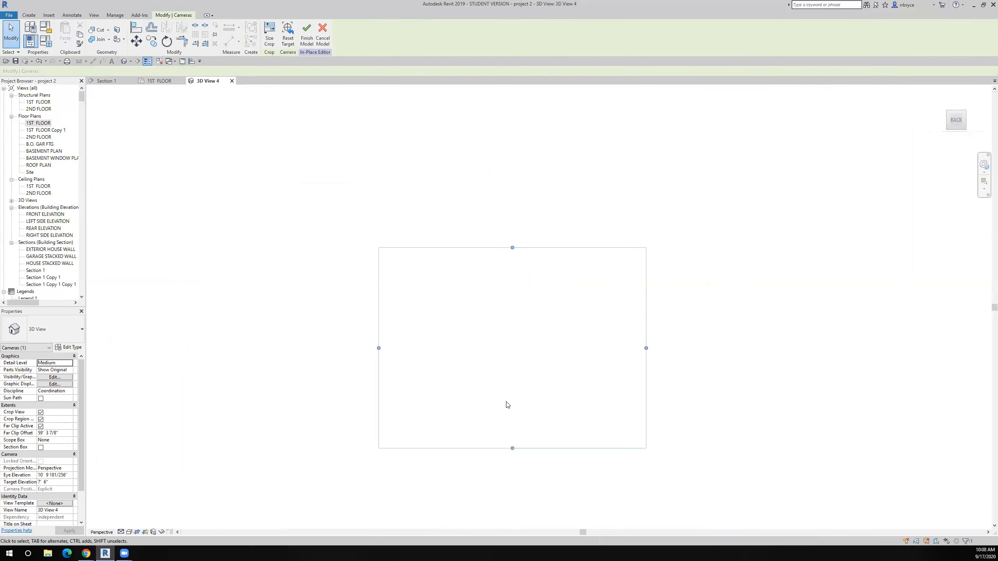
{"action": "left_click", "coordinate": [39, 62]}
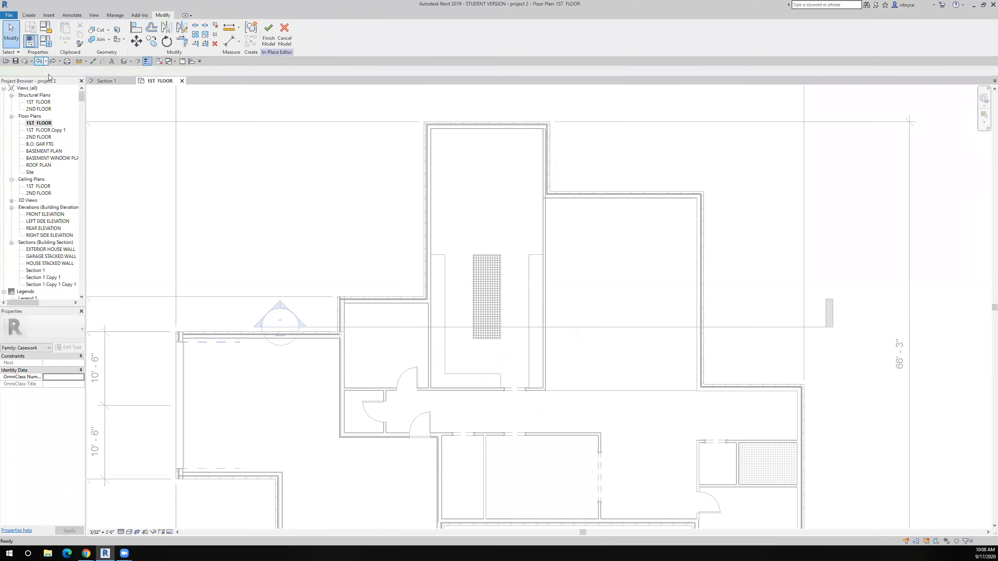
Create a camera view from the kitchen's far end wall, aimed across the island.
{"action": "left_click", "coordinate": [130, 61]}
{"action": "left_click", "coordinate": [114, 80]}
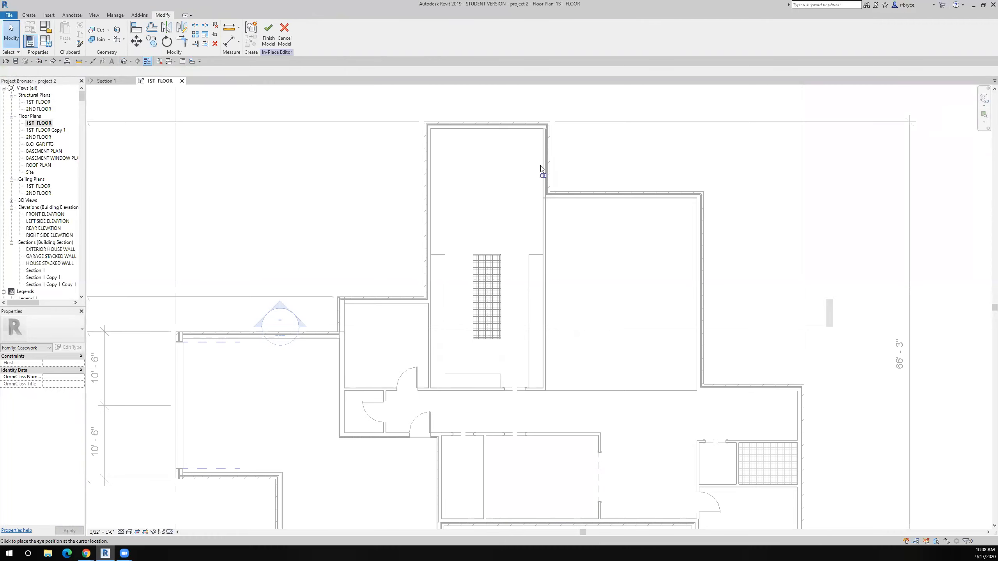
{"action": "left_click", "coordinate": [488, 134]}
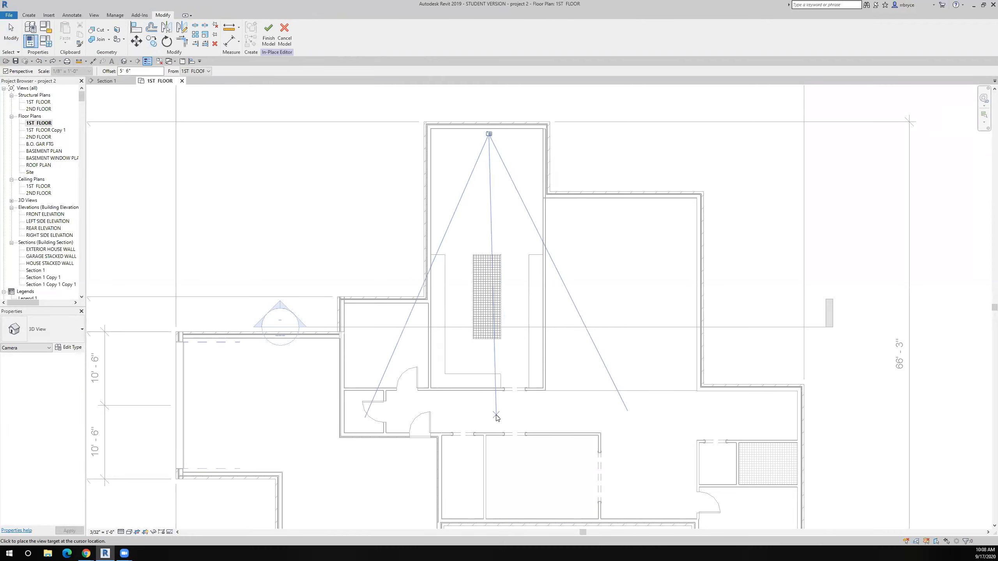
{"action": "left_click", "coordinate": [511, 374]}
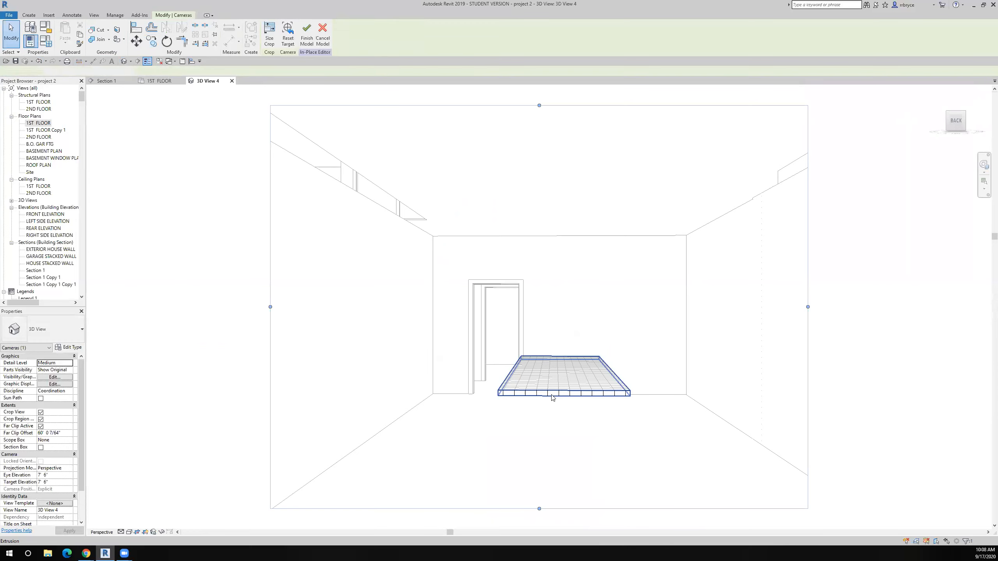
Select the island countertop, view it from several angles in the camera view, and finish the in-place model.
{"action": "left_click", "coordinate": [545, 409]}
{"action": "middle_click_drag", "start_coordinate": [546, 409], "coordinate": [517, 402], "text": "shift"}
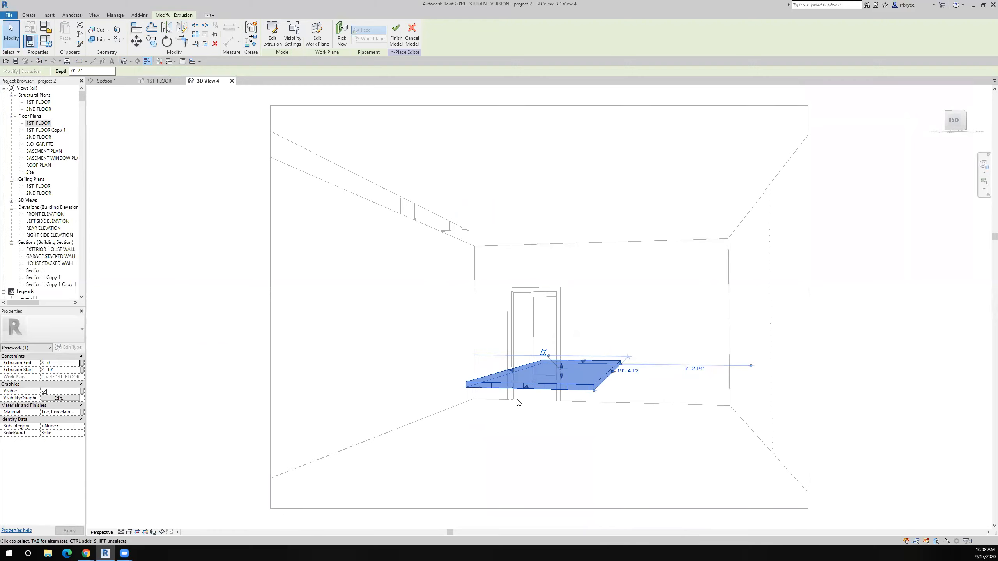
{"action": "middle_click_drag", "start_coordinate": [517, 400], "coordinate": [570, 412], "text": "shift"}
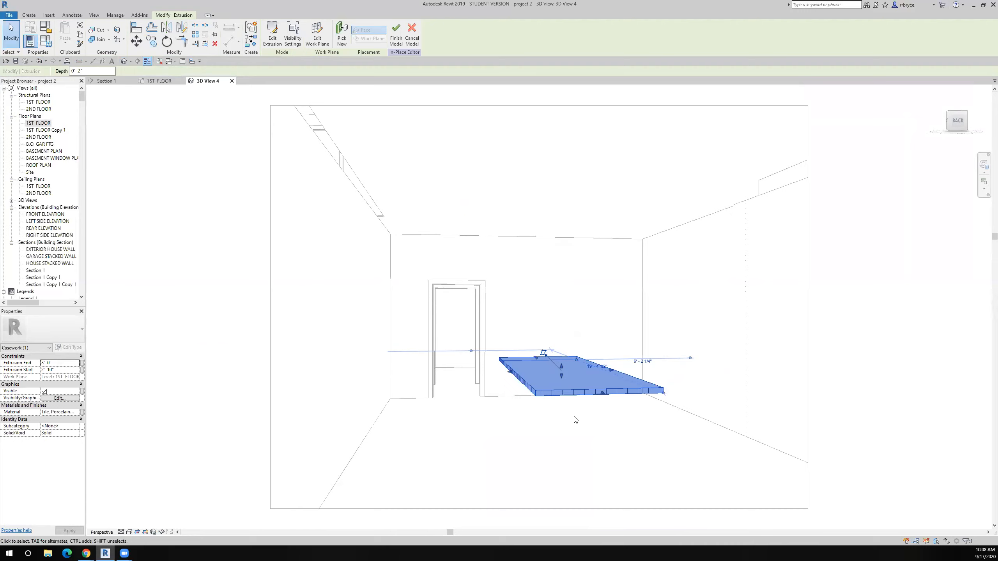
{"action": "middle_click_drag", "start_coordinate": [590, 423], "coordinate": [540, 432], "text": "shift"}
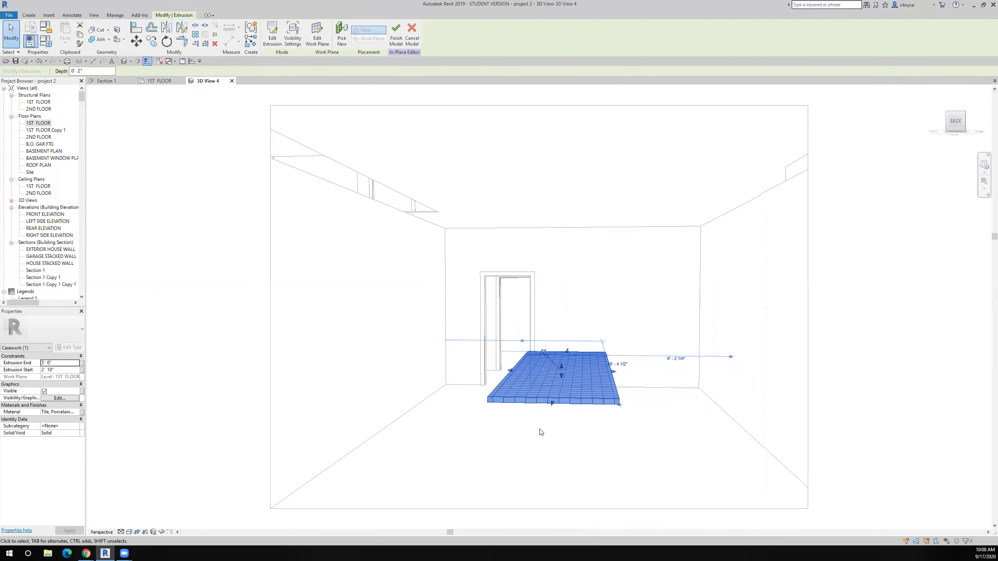
{"action": "left_click", "coordinate": [396, 38]}
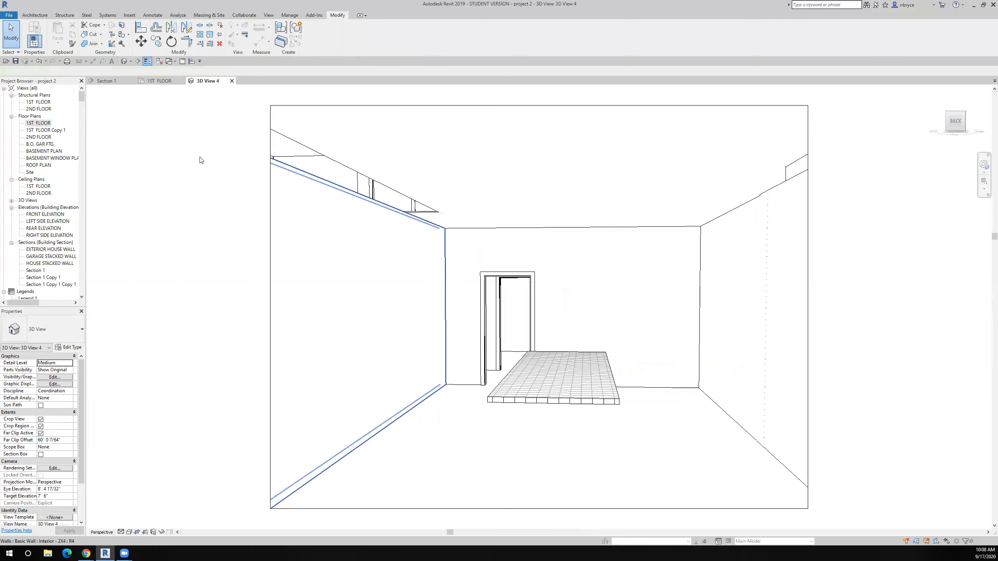
Start a new in-place component of category Casework on the 1ST FLOOR plan, accepting the suggested name.
{"action": "left_click", "coordinate": [106, 80]}
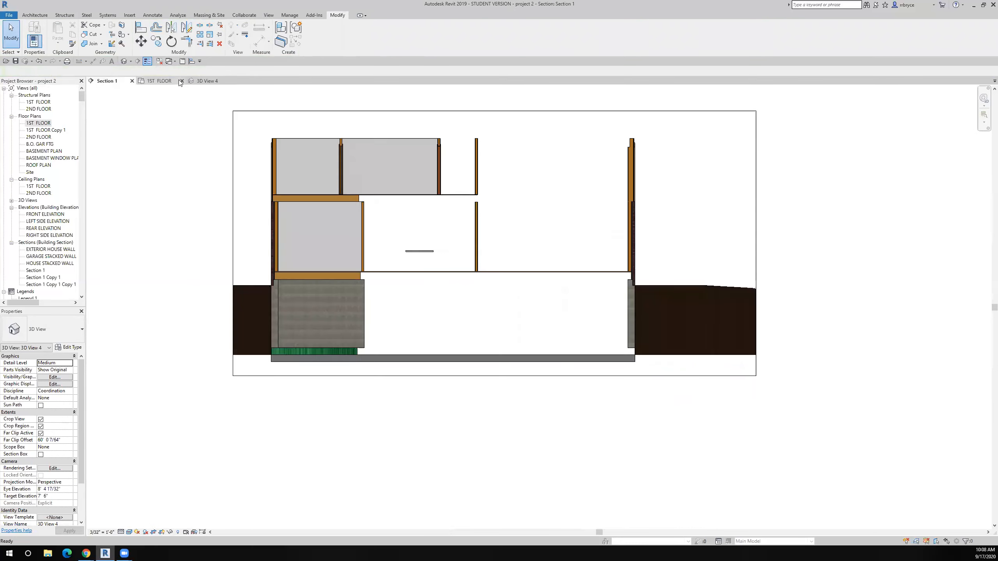
{"action": "left_click", "coordinate": [163, 81]}
{"action": "scroll", "coordinate": [456, 262], "scroll_direction": "up", "scroll_amount": 4}
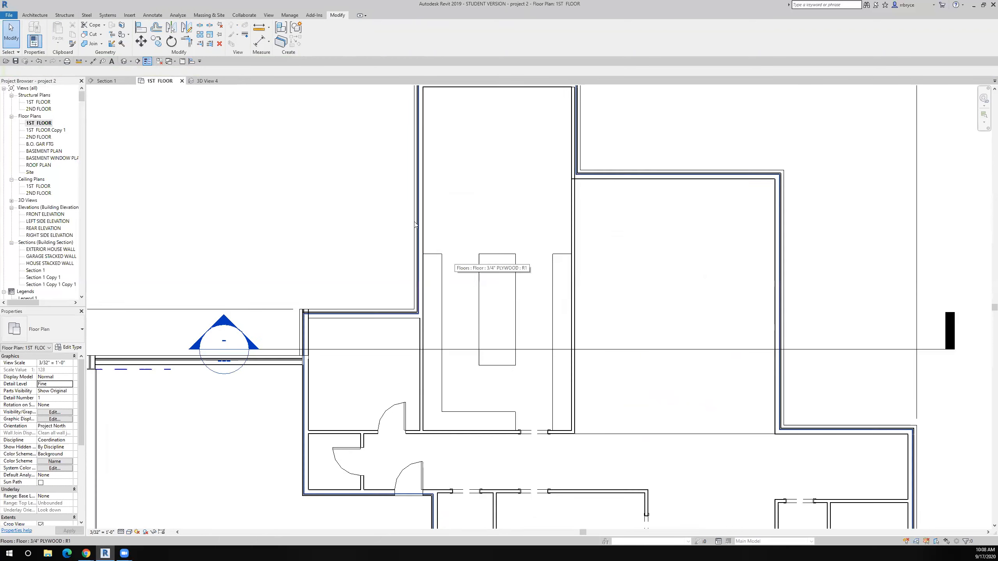
{"action": "left_click", "coordinate": [34, 15]}
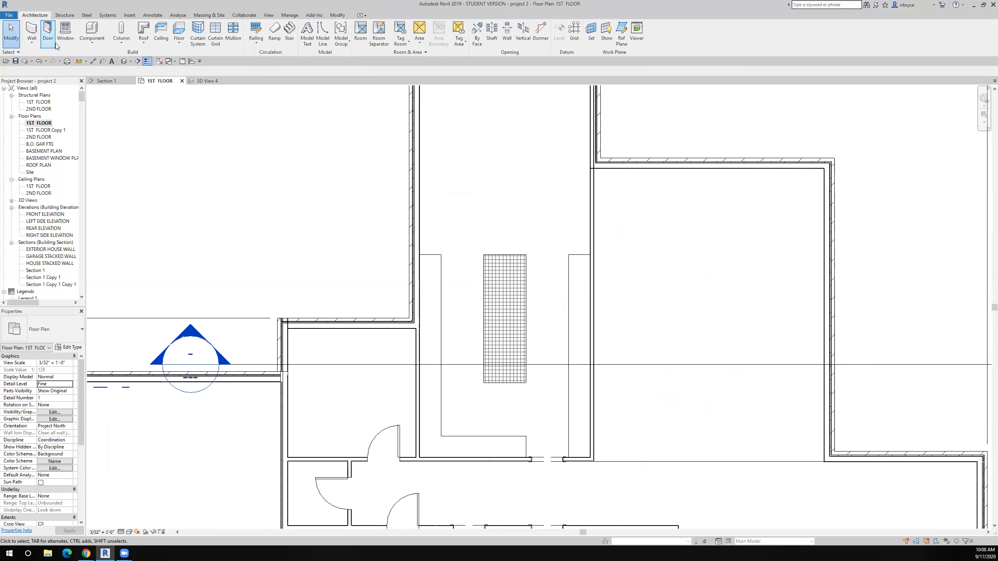
{"action": "left_click", "coordinate": [90, 44]}
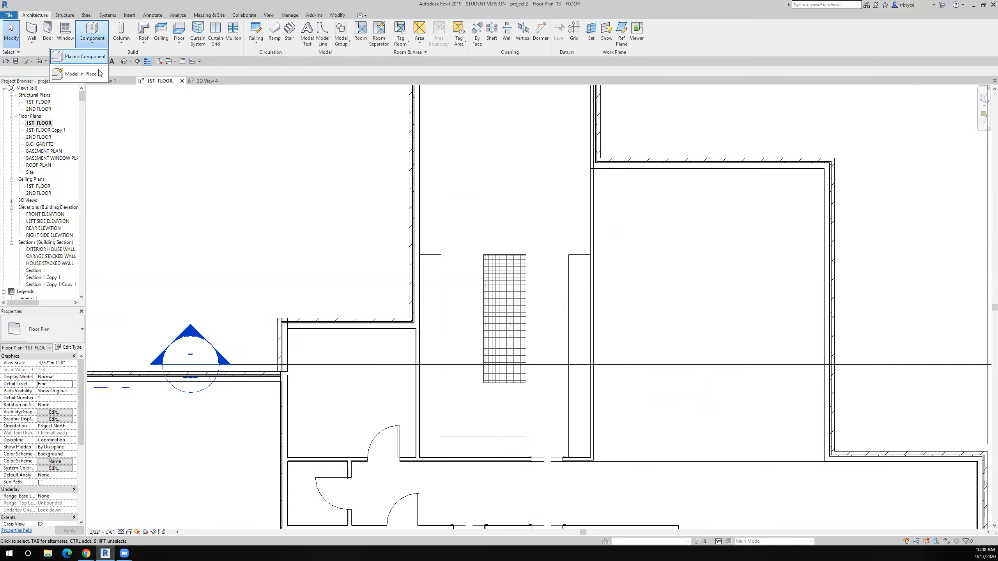
{"action": "left_click", "coordinate": [97, 75]}
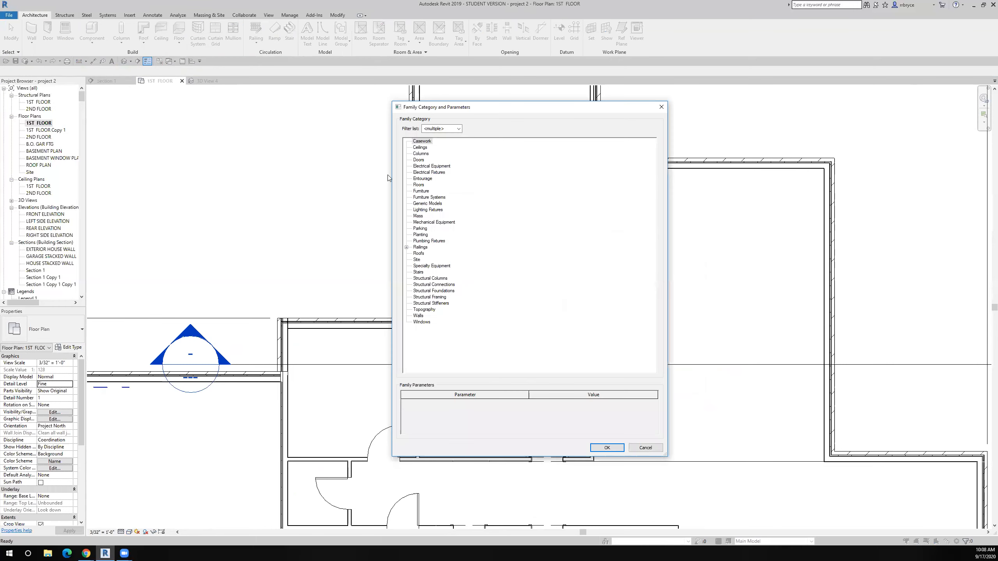
{"action": "left_click", "coordinate": [424, 143]}
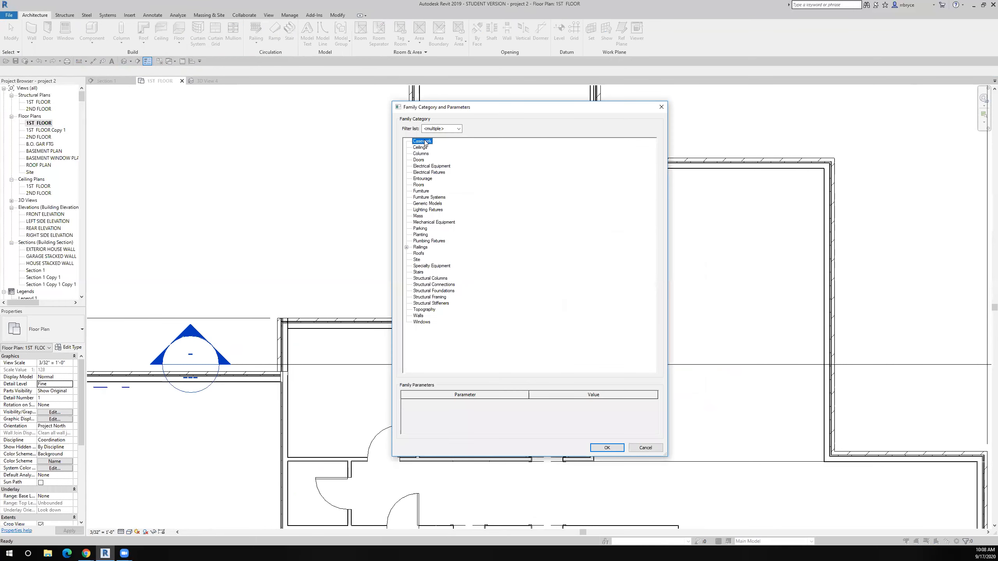
{"action": "left_click", "coordinate": [613, 449]}
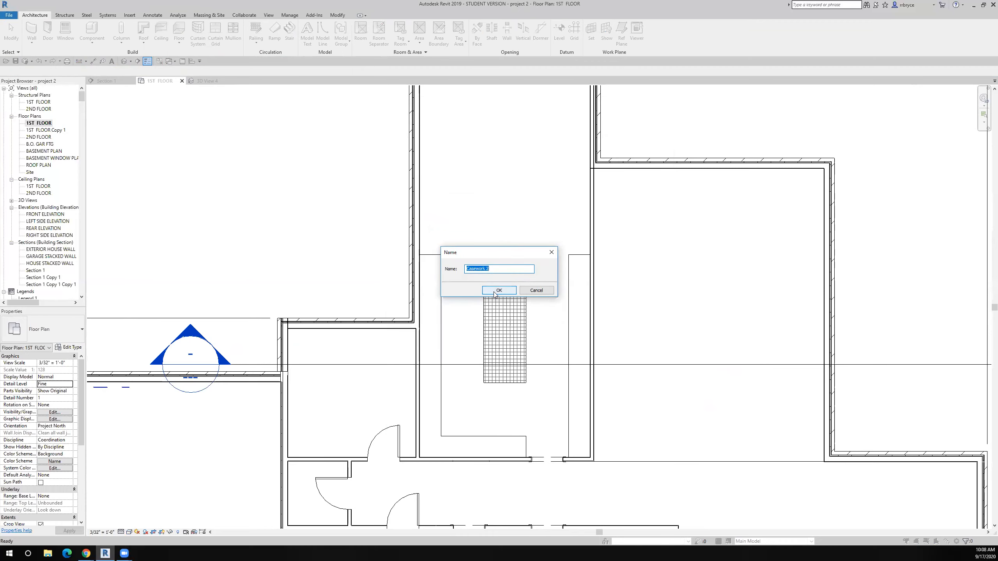
{"action": "left_click", "coordinate": [496, 291]}
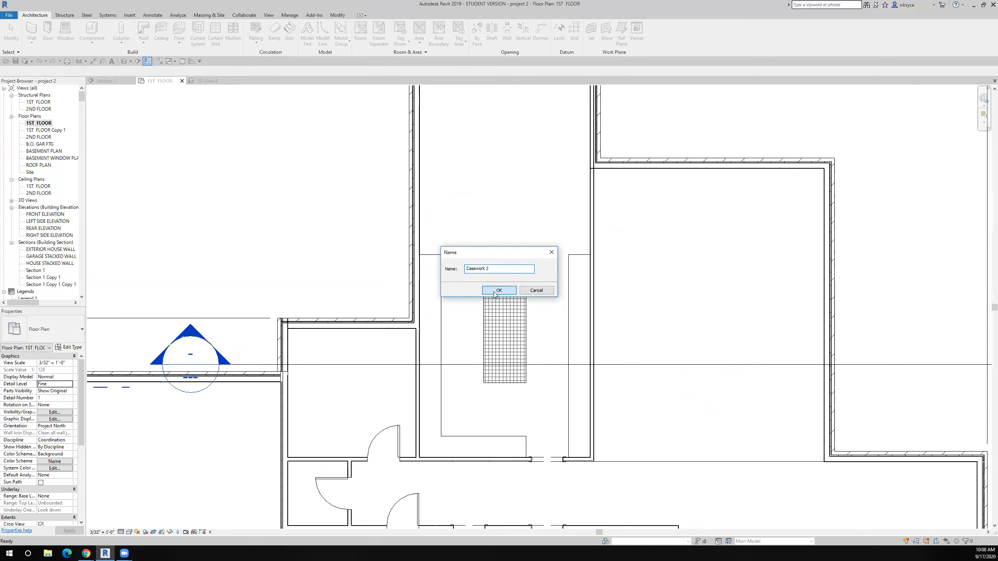
Start an Extrusion and trace the L-shaped kitchen counter outline with lines along the walls, closing the loop.
{"action": "left_click", "coordinate": [66, 32]}
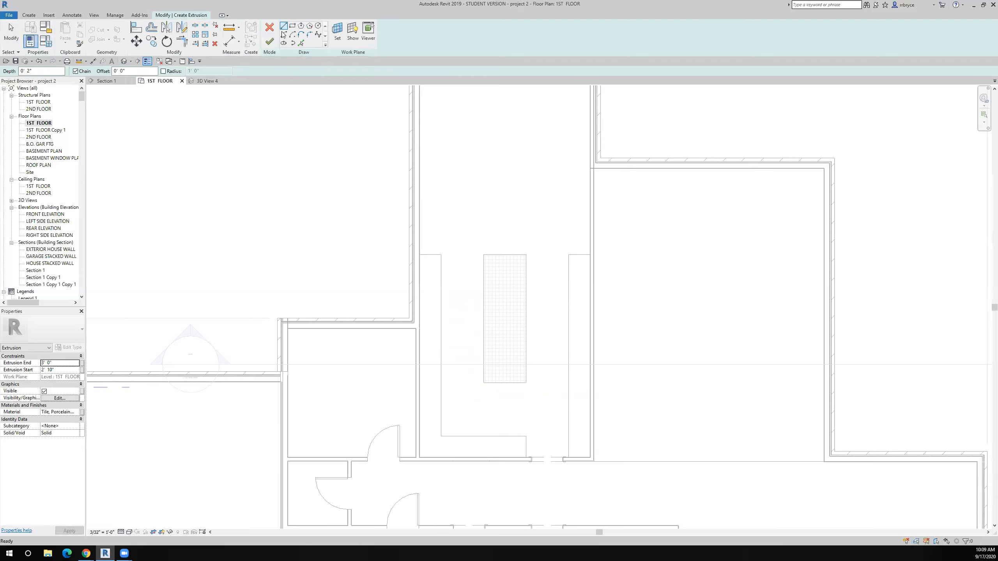
{"action": "left_click", "coordinate": [284, 25]}
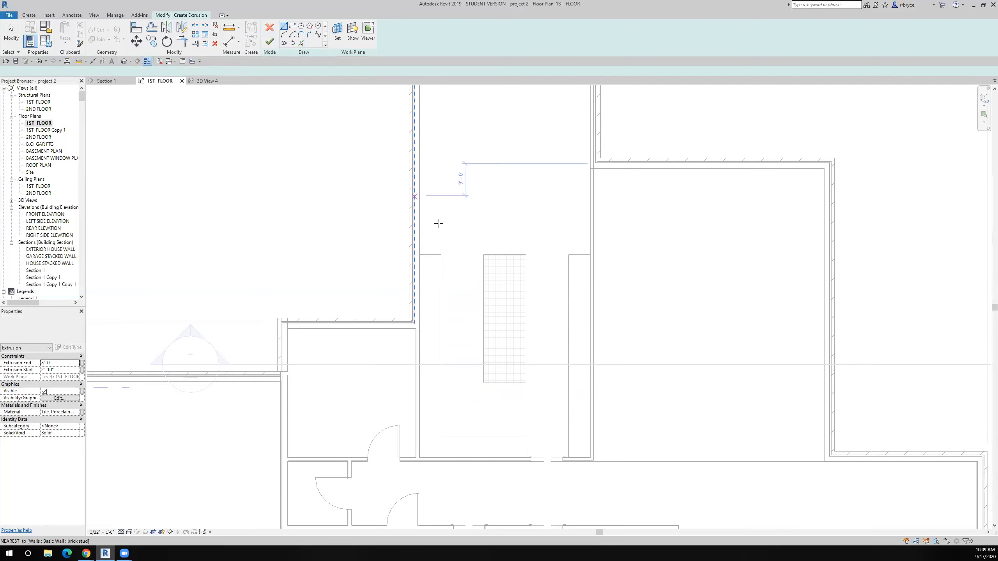
{"action": "left_click", "coordinate": [419, 255]}
{"action": "left_click", "coordinate": [441, 254]}
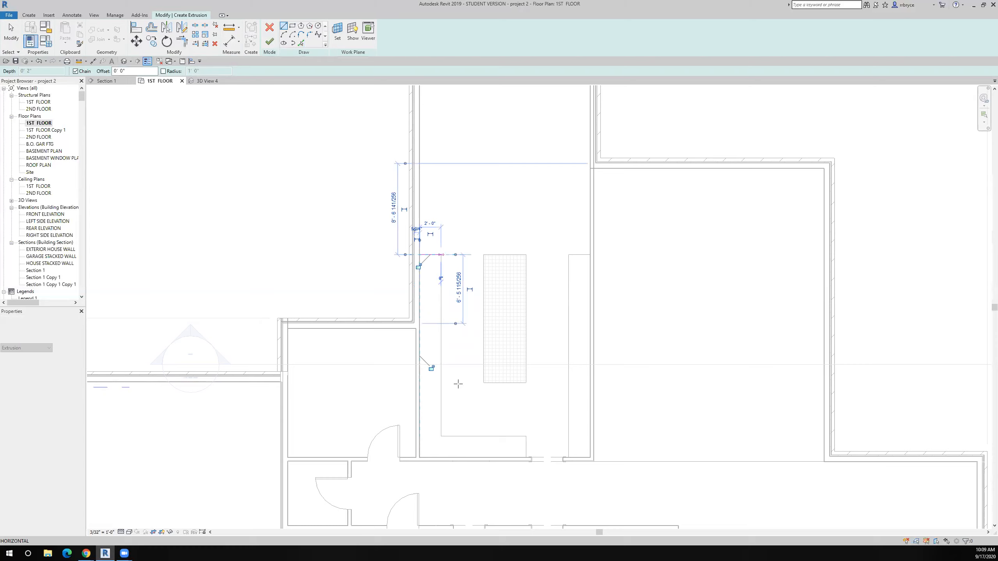
{"action": "left_click", "coordinate": [441, 435]}
{"action": "left_click", "coordinate": [526, 436]}
{"action": "left_click", "coordinate": [526, 457]}
{"action": "left_click", "coordinate": [420, 457]}
{"action": "left_click", "coordinate": [420, 254]}
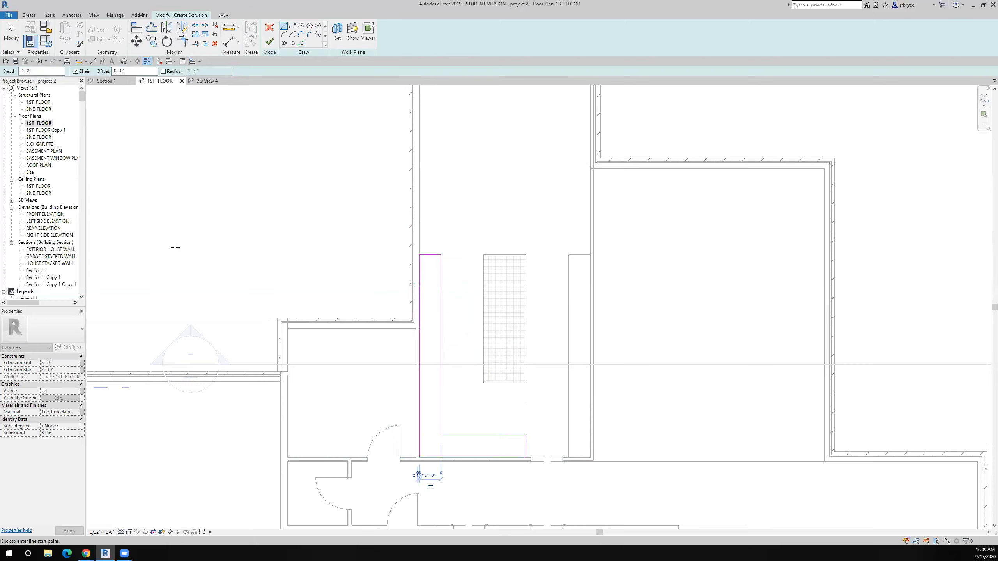
Keep extrusion end 3' 0", start 2' 10" and the porcelain tile material for the L-shaped countertop, and finish the extrusion and in-place model.
{"action": "left_click", "coordinate": [50, 364]}
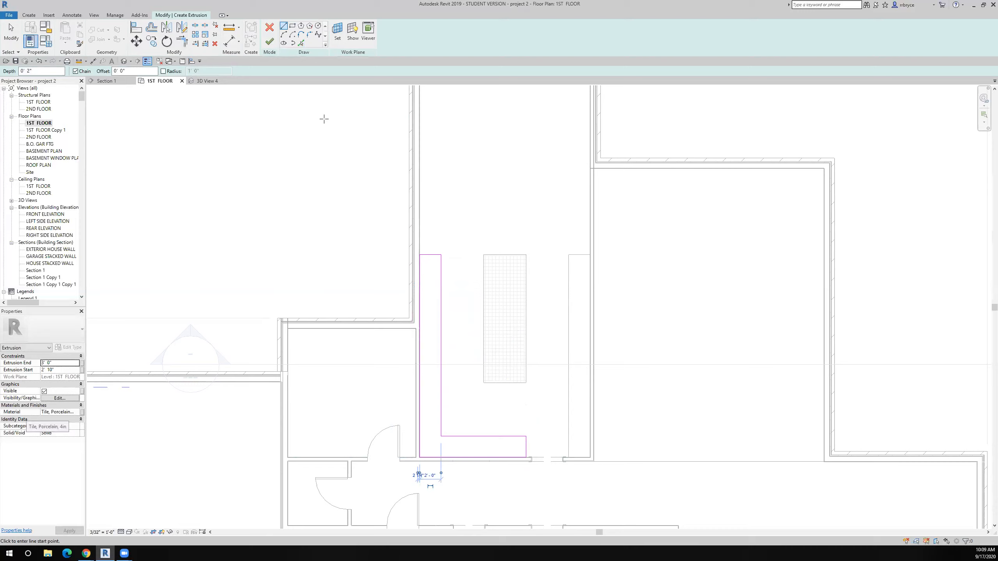
{"action": "left_click", "coordinate": [269, 41]}
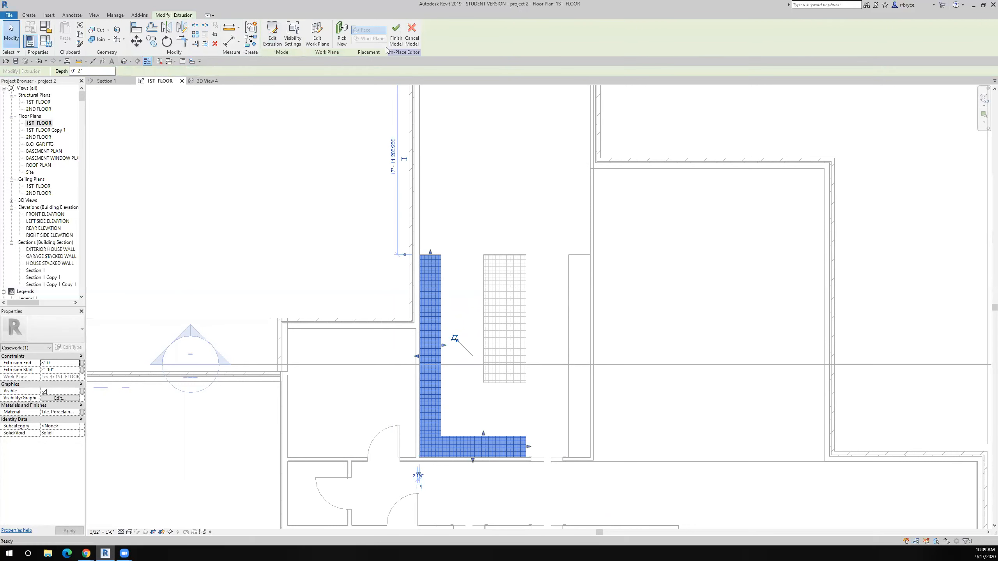
{"action": "left_click", "coordinate": [397, 44]}
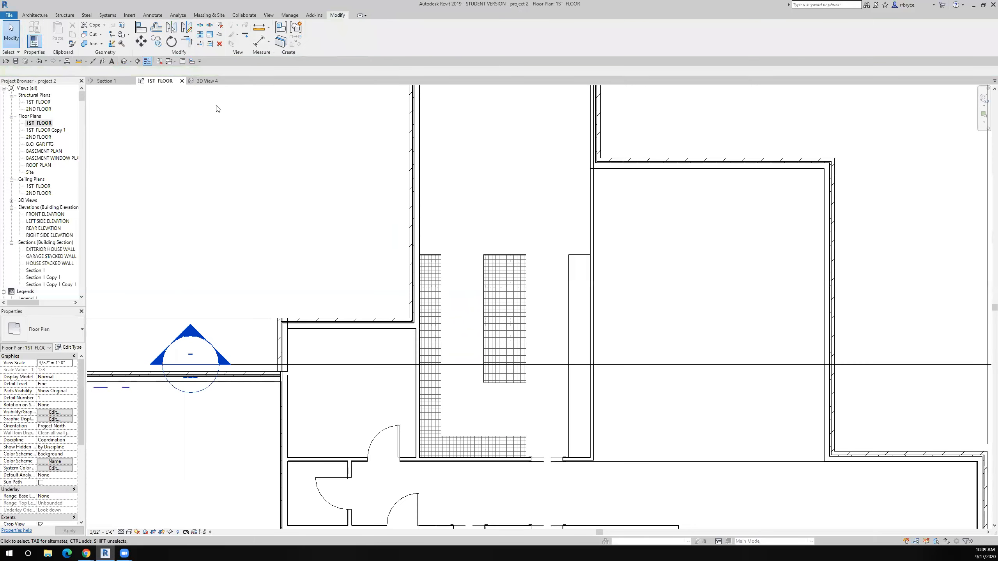
Create a second camera view from the kitchen's far end wall and orbit it to inspect the island and L-shaped countertops from above.
{"action": "left_click", "coordinate": [131, 61]}
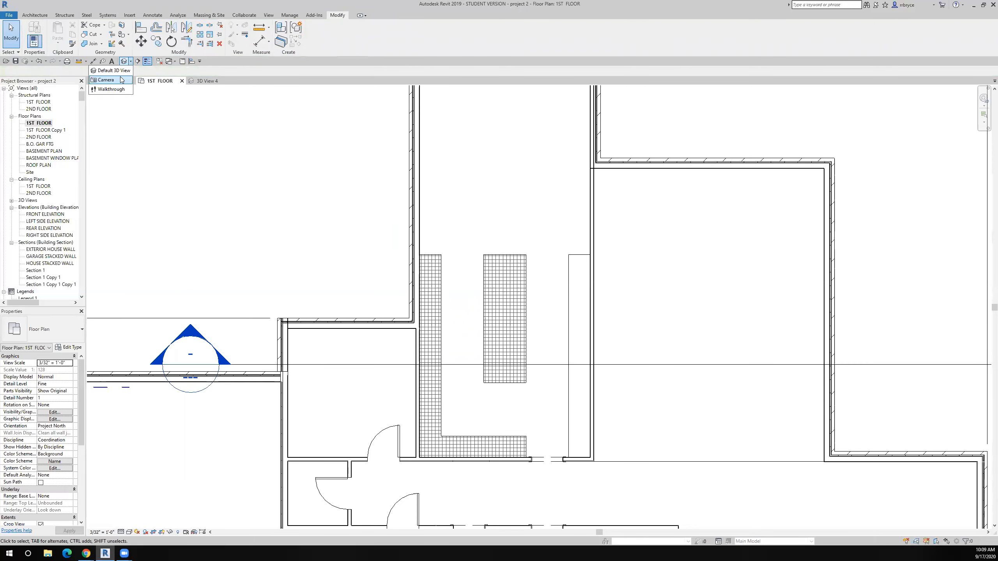
{"action": "scroll", "coordinate": [545, 284], "scroll_direction": "down", "scroll_amount": 2}
{"action": "left_click", "coordinate": [519, 145]}
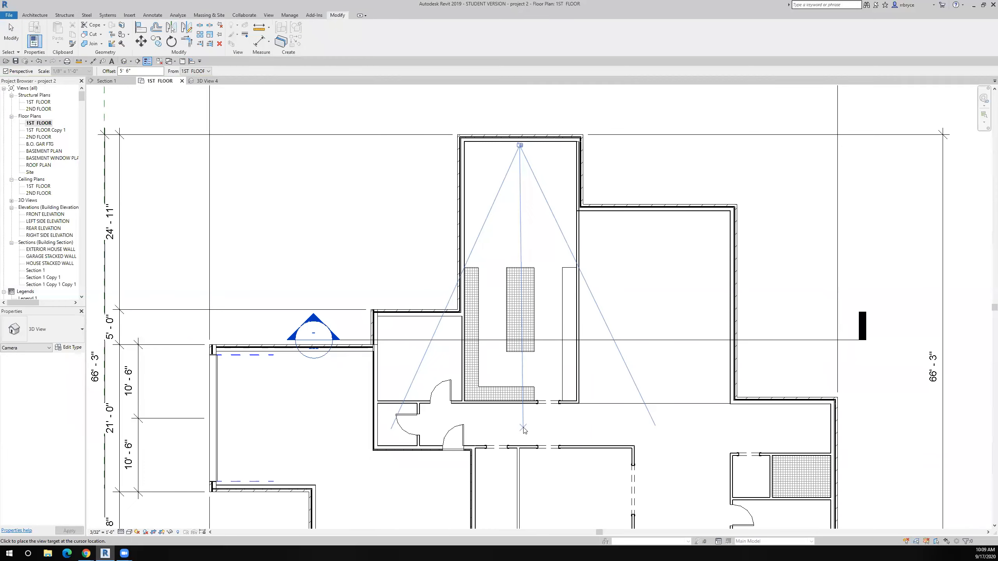
{"action": "left_click", "coordinate": [512, 427]}
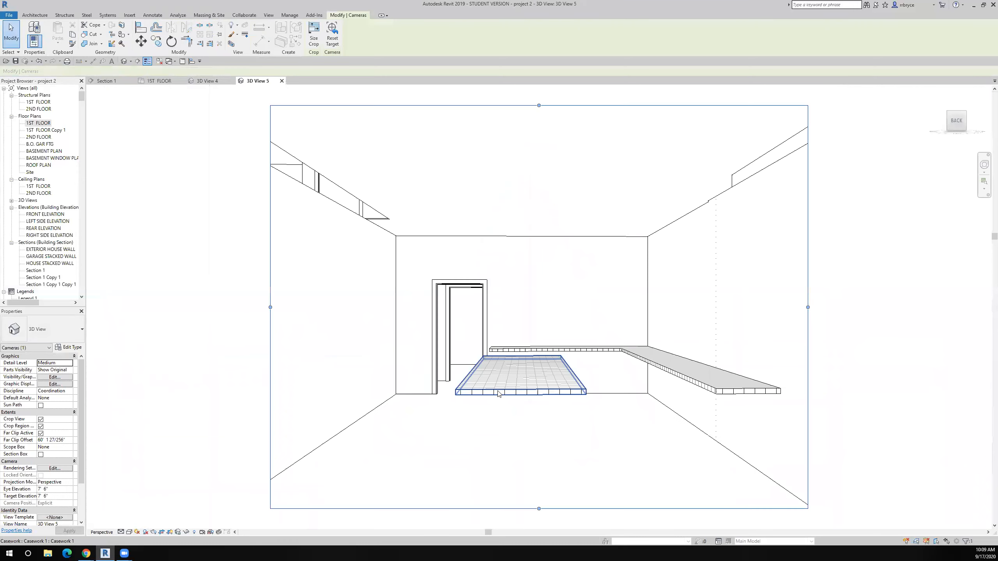
{"action": "left_click", "coordinate": [510, 391]}
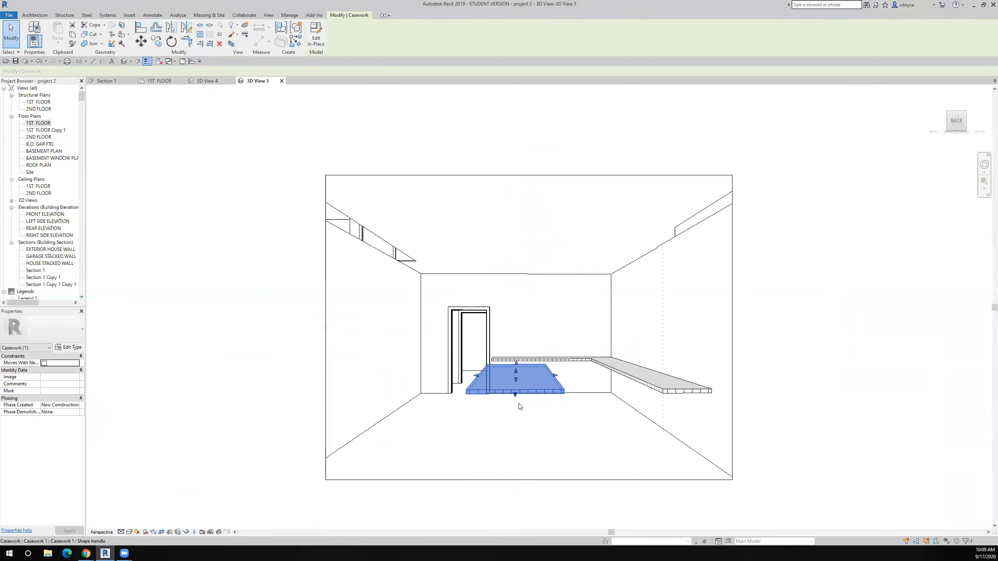
{"action": "middle_click_drag", "start_coordinate": [528, 416], "coordinate": [545, 467], "text": "shift"}
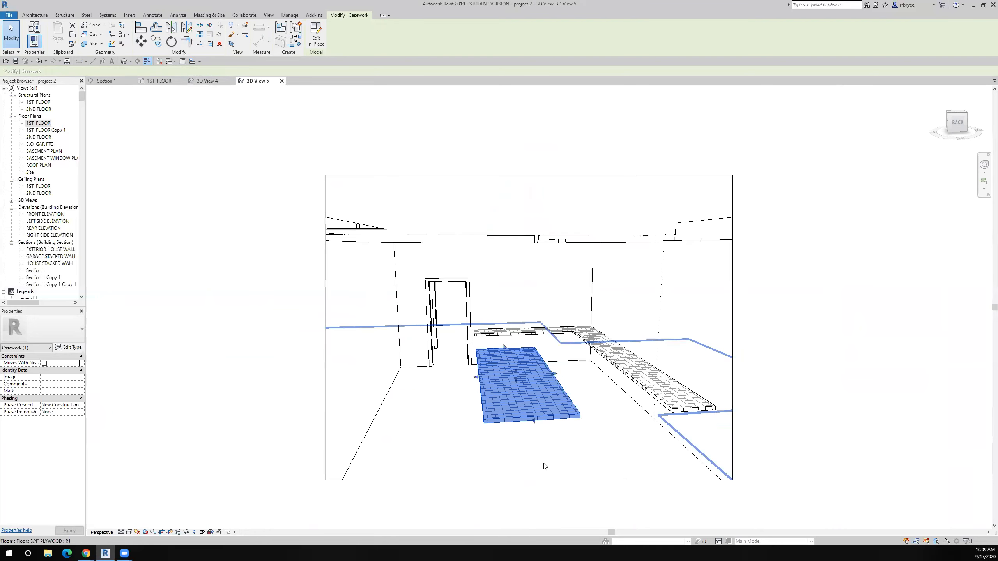
Start another in-place Casework component on the 1ST FLOOR plan with the suggested name, and begin an Extrusion.
{"action": "left_click", "coordinate": [157, 80]}
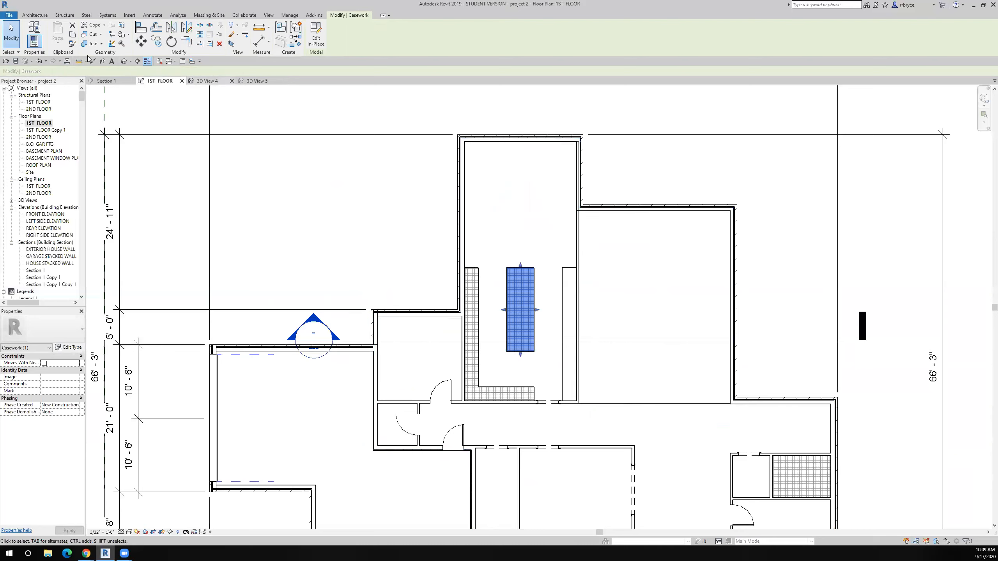
{"action": "left_click", "coordinate": [34, 15]}
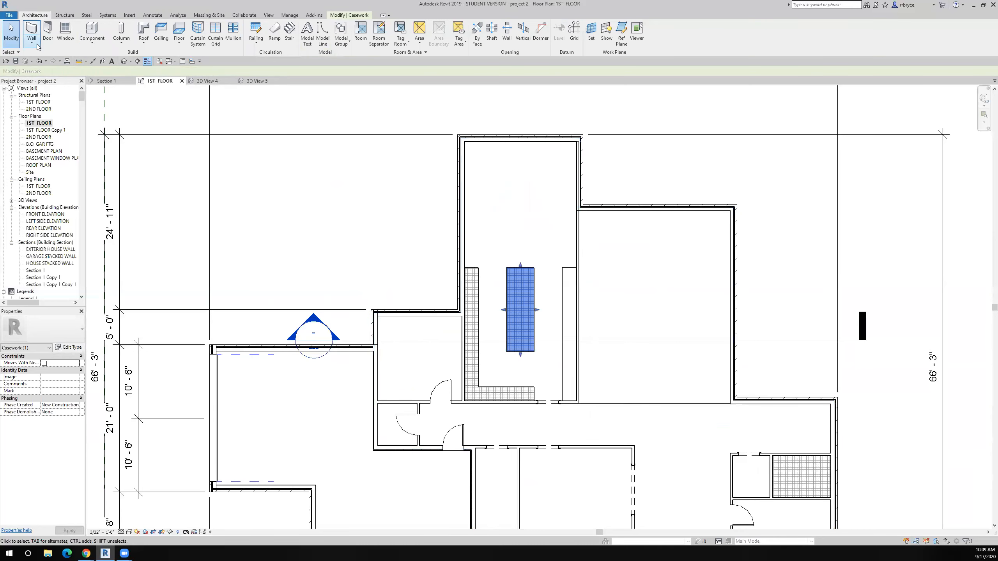
{"action": "left_click", "coordinate": [92, 44]}
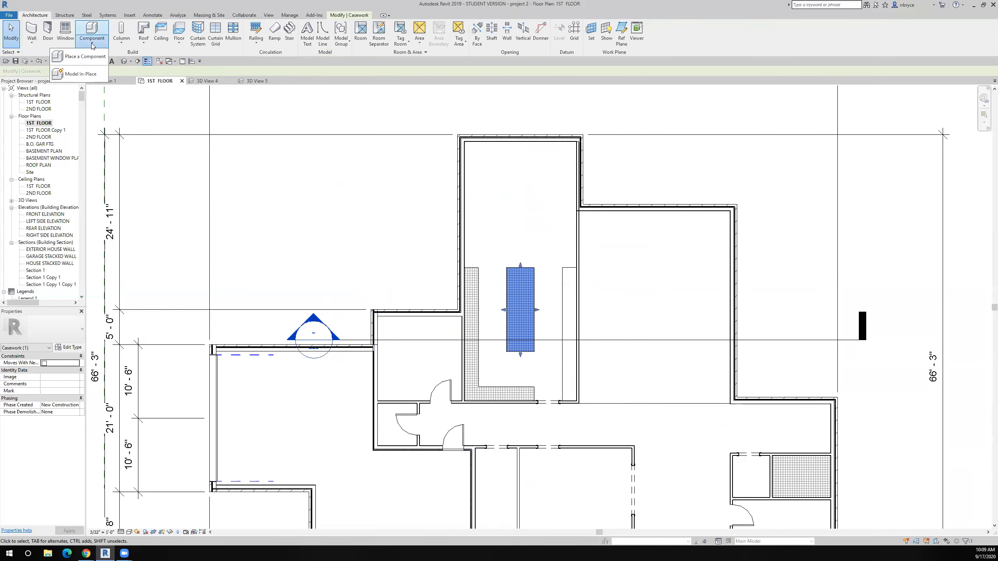
{"action": "left_click", "coordinate": [94, 70]}
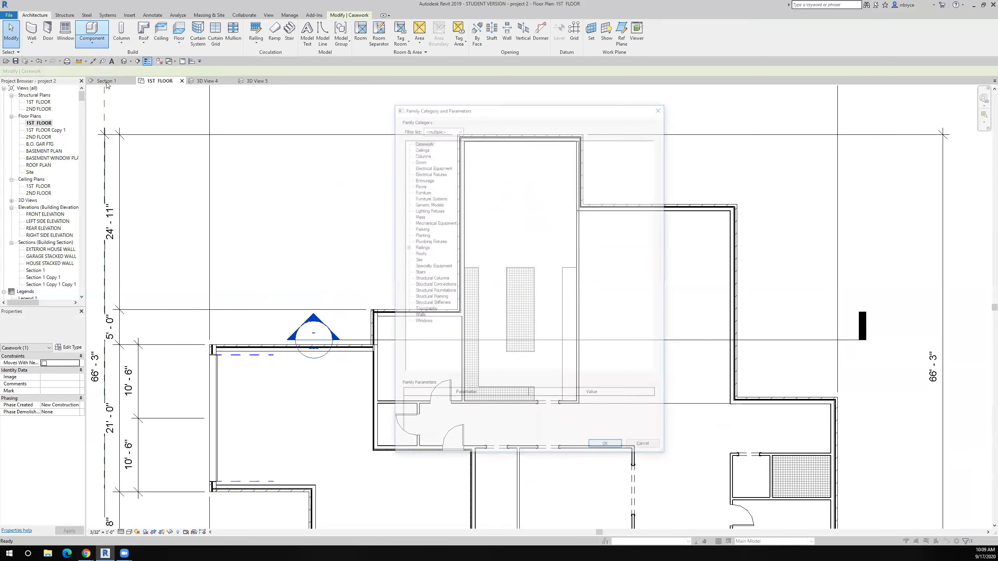
{"action": "left_click", "coordinate": [420, 141]}
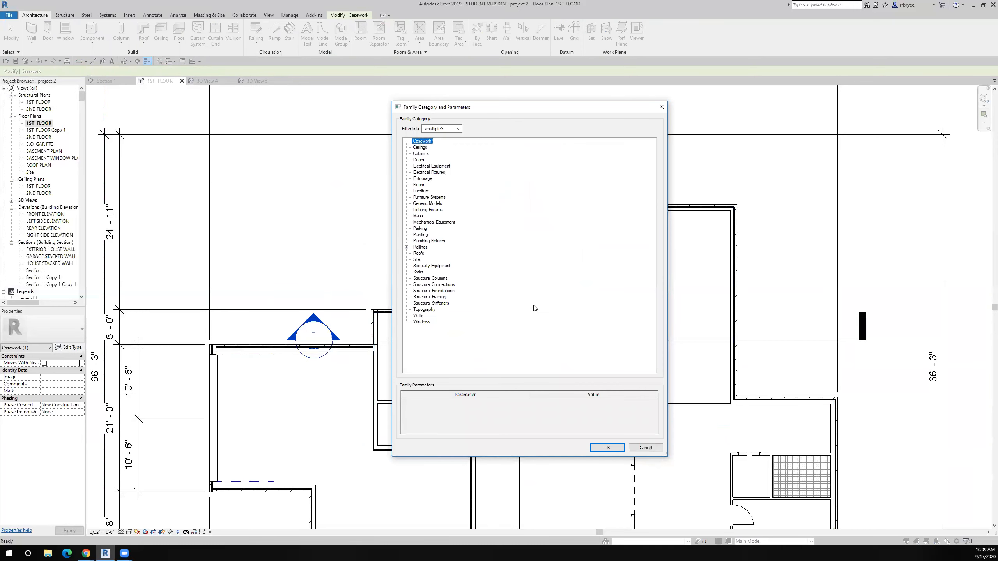
{"action": "left_click", "coordinate": [607, 448]}
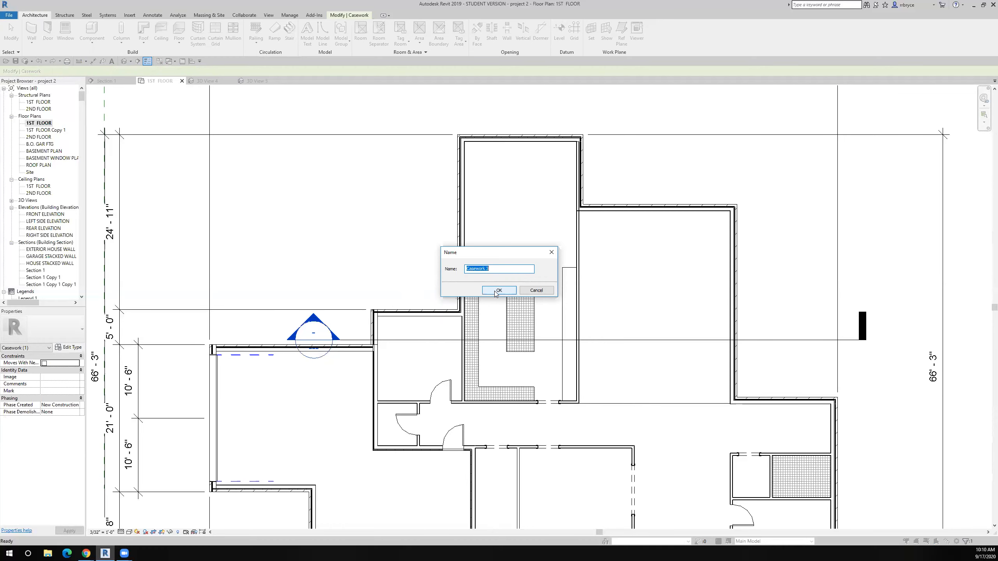
{"action": "left_click", "coordinate": [499, 290]}
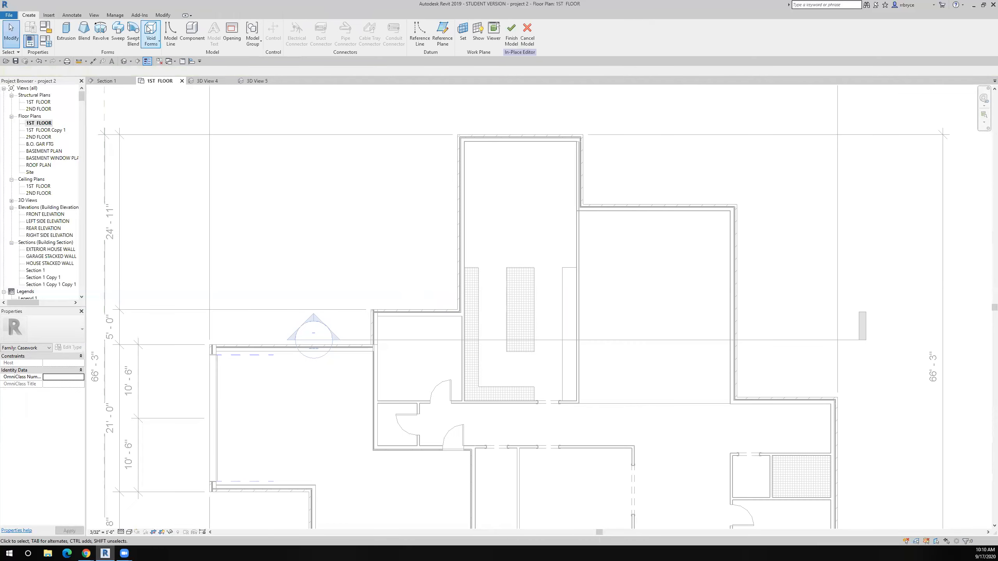
{"action": "left_click", "coordinate": [64, 36]}
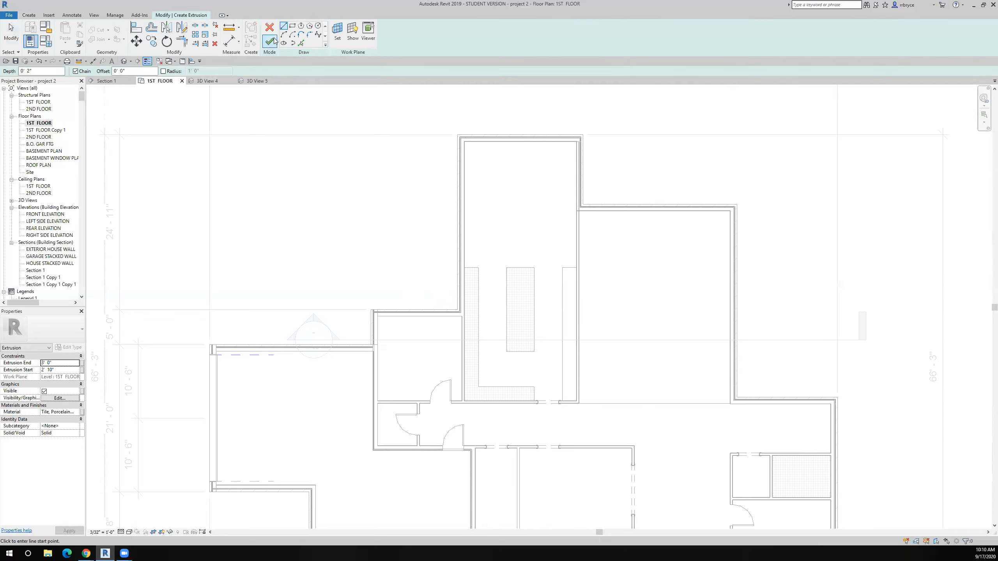
Draw a rectangular countertop outline between the detail line and the kitchen's right-hand wall, and finish the extrusion and in-place model.
{"action": "left_click", "coordinate": [292, 26]}
{"action": "left_click", "coordinate": [562, 268]}
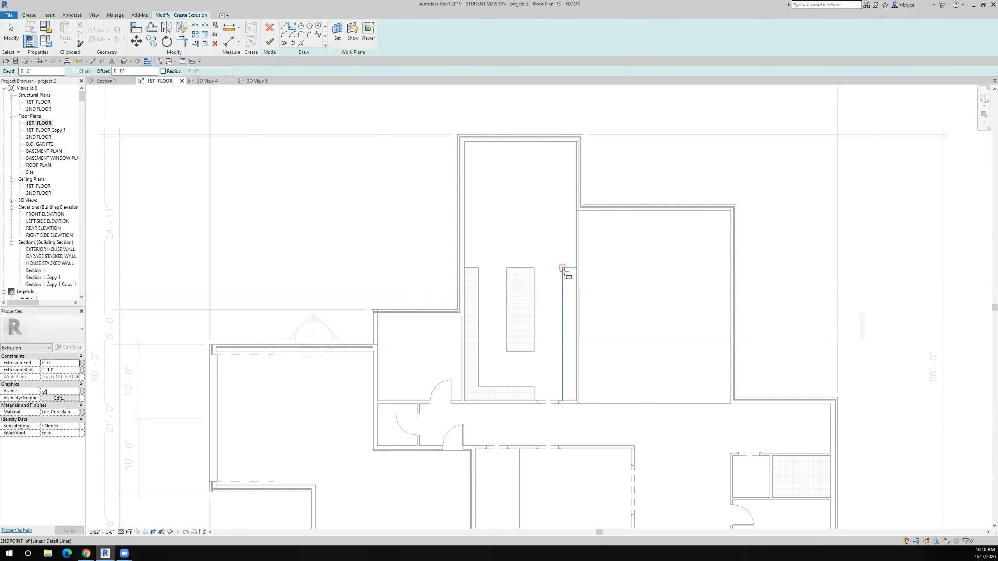
{"action": "scroll", "coordinate": [567, 404], "scroll_direction": "up", "scroll_amount": 5}
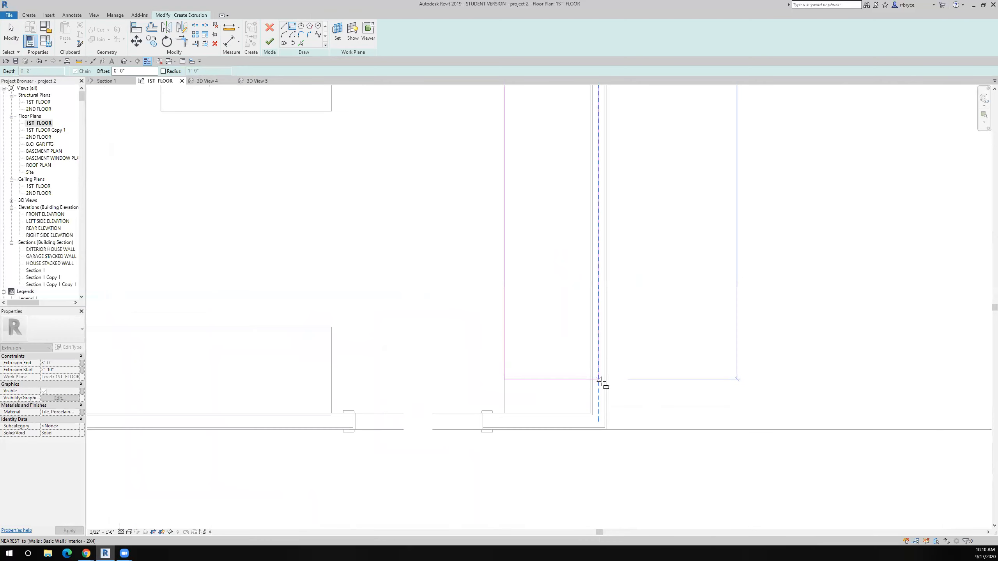
{"action": "left_click", "coordinate": [591, 413]}
{"action": "scroll", "coordinate": [580, 371], "scroll_direction": "down", "scroll_amount": 5}
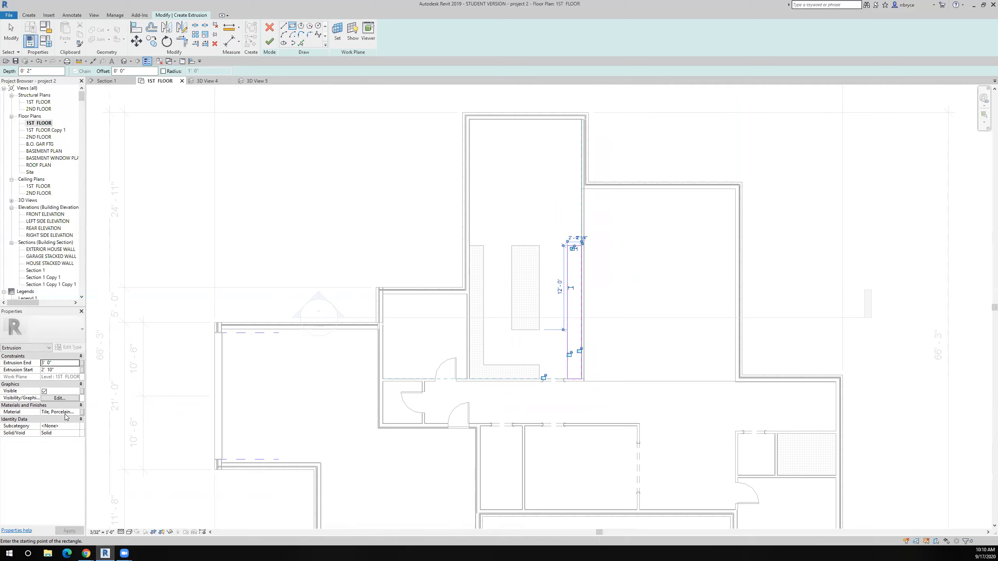
{"action": "left_click", "coordinate": [270, 41]}
{"action": "left_click", "coordinate": [391, 45]}
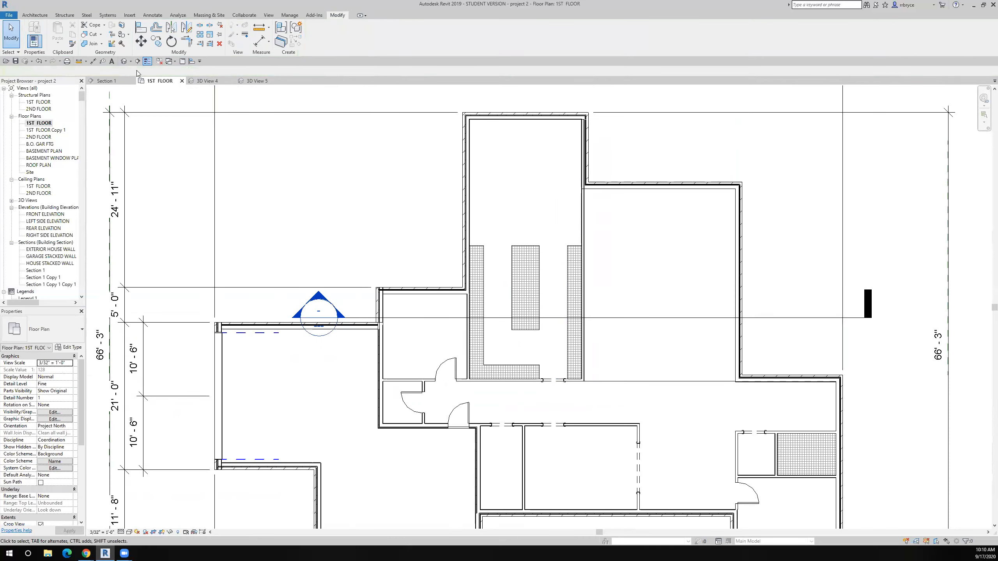
Create a third perspective camera view from the kitchen's far end wall, aimed past the island toward the opposite wall.
{"action": "left_click", "coordinate": [131, 61]}
{"action": "left_click", "coordinate": [114, 81]}
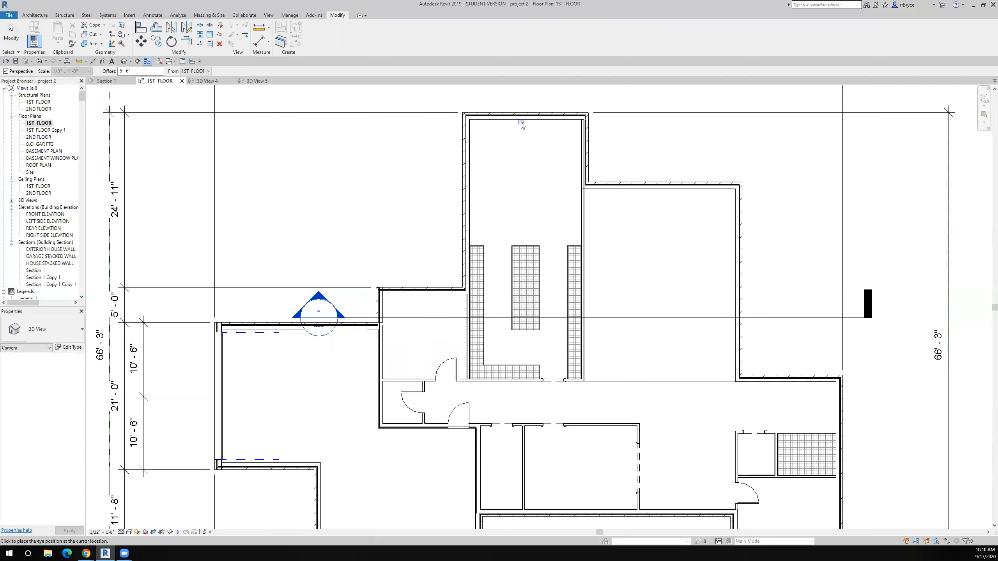
{"action": "left_click", "coordinate": [521, 124]}
{"action": "left_click", "coordinate": [528, 391]}
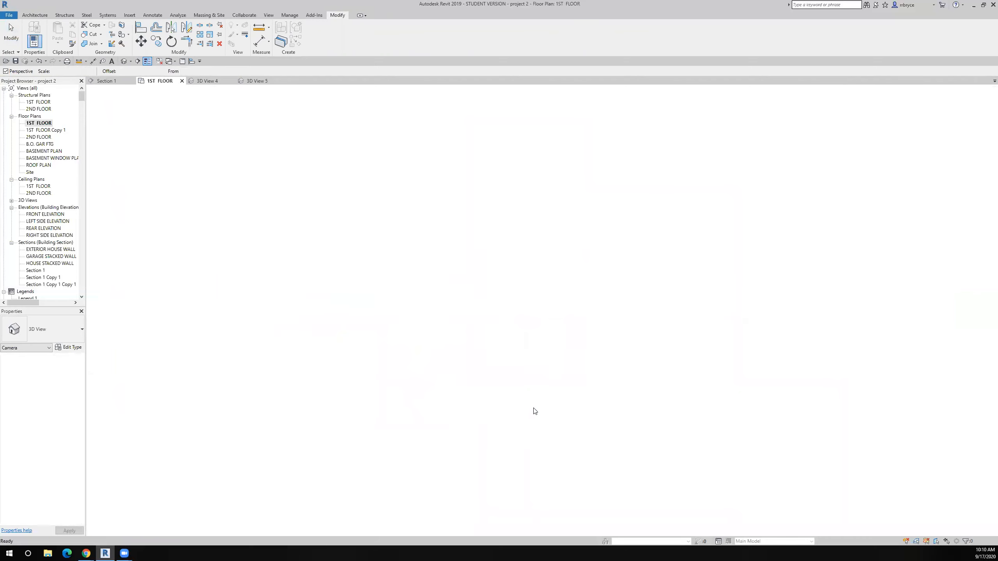
{"action": "scroll", "coordinate": [527, 368], "scroll_direction": "down", "scroll_amount": 3}
Orbit the new camera view around the island to look down on all countertops, and set its visual style to Realistic.
{"action": "left_click", "coordinate": [529, 369]}
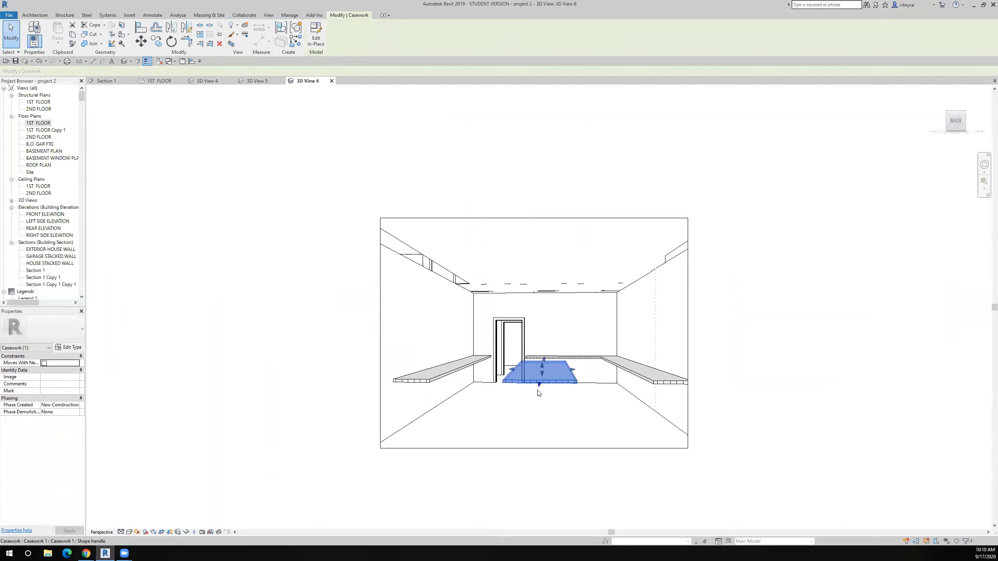
{"action": "middle_click_drag", "start_coordinate": [539, 410], "coordinate": [522, 456], "text": "shift"}
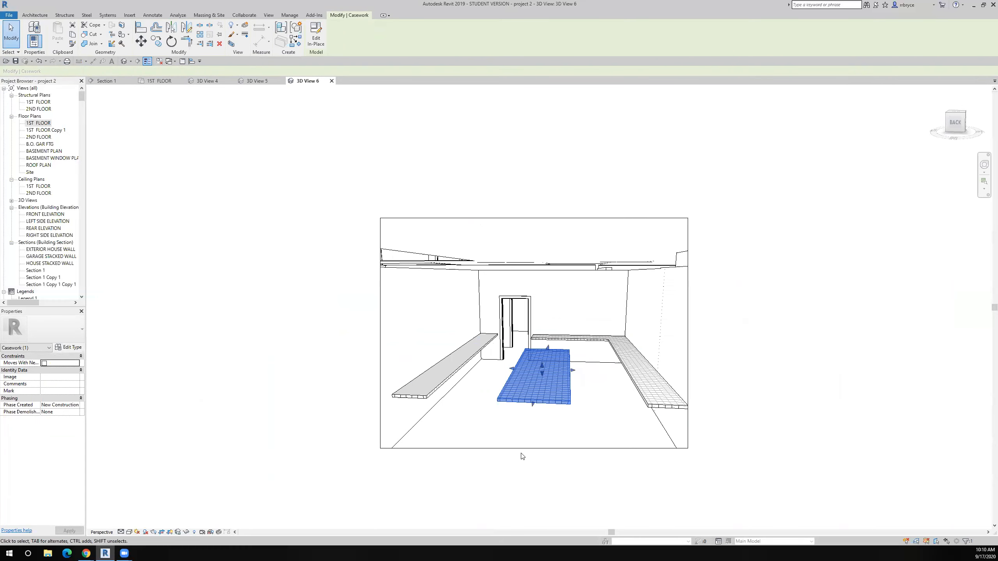
{"action": "left_click", "coordinate": [512, 477]}
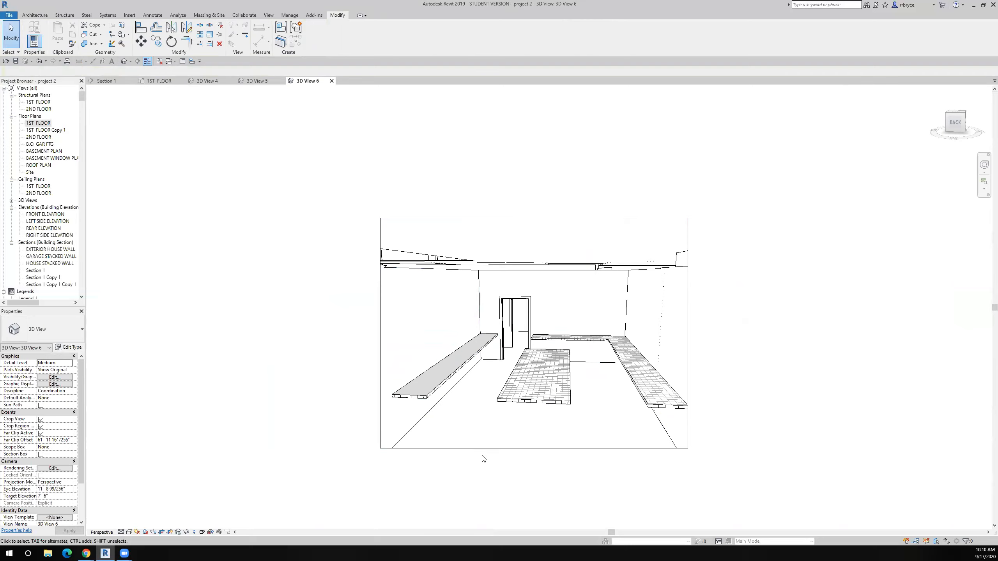
{"action": "left_click", "coordinate": [130, 532]}
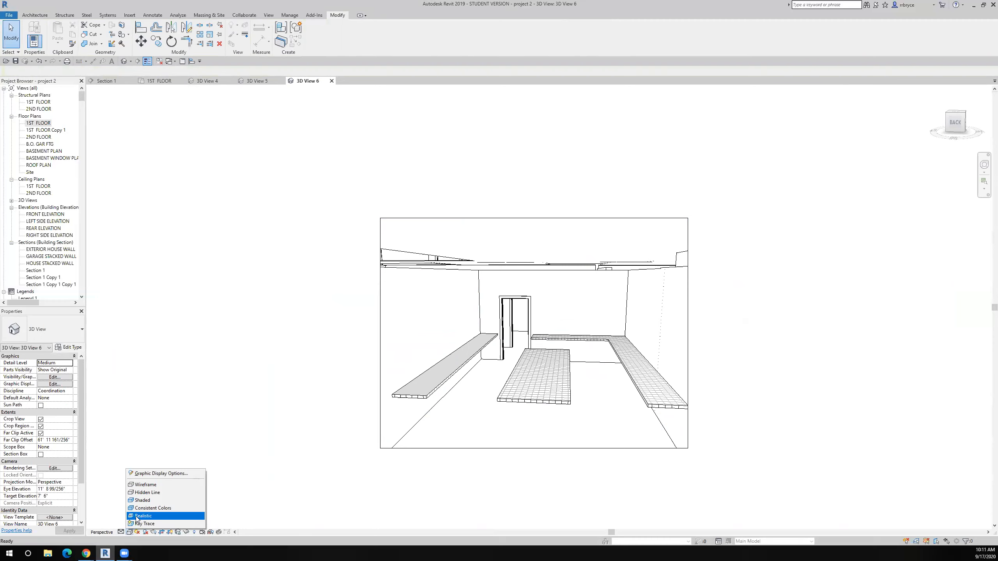
{"action": "left_click", "coordinate": [143, 515]}
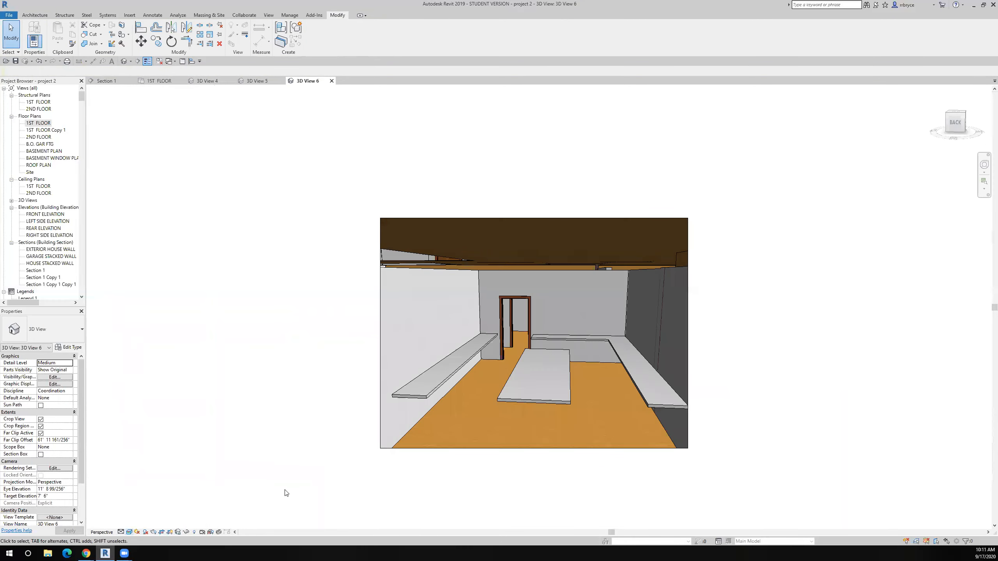